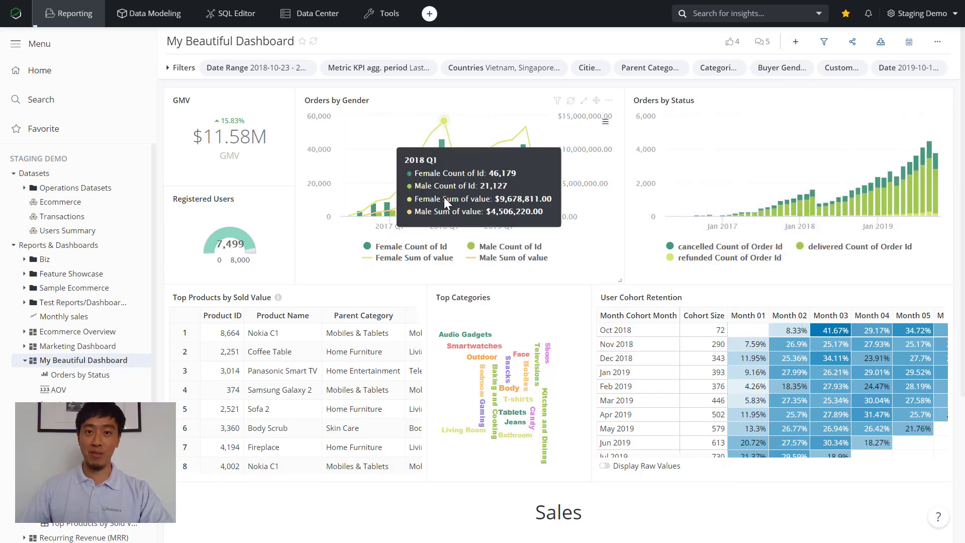
# Open the Orders by Gender chart on My Beautiful Dashboard in Explore Data.
pyautogui.click(414, 198)
pyautogui.click(435, 212)
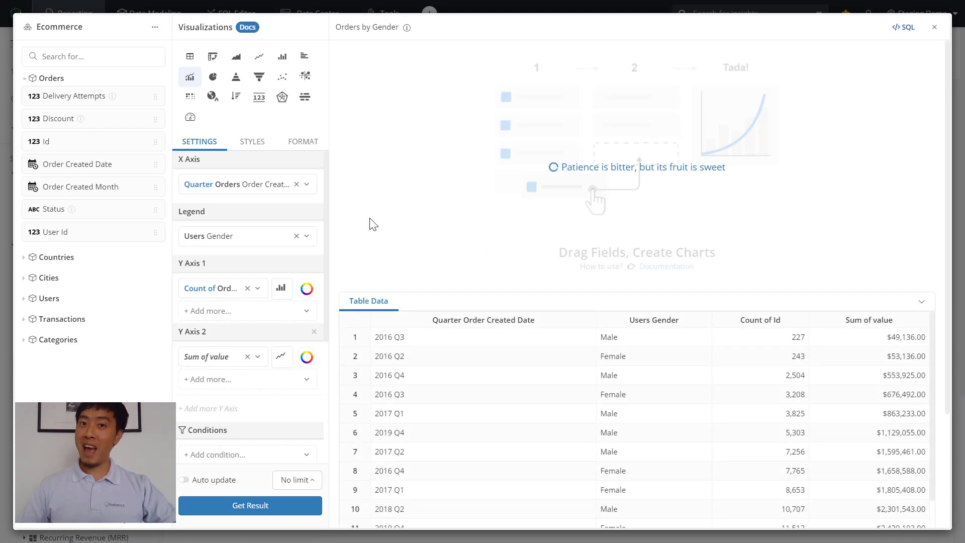
# Switch the exploration to a Data Table and remove all existing fields.
pyautogui.click(193, 57)
pyautogui.click(297, 184)
pyautogui.click(296, 185)
pyautogui.click(297, 184)
pyautogui.click(297, 184)
pyautogui.click(51, 78)
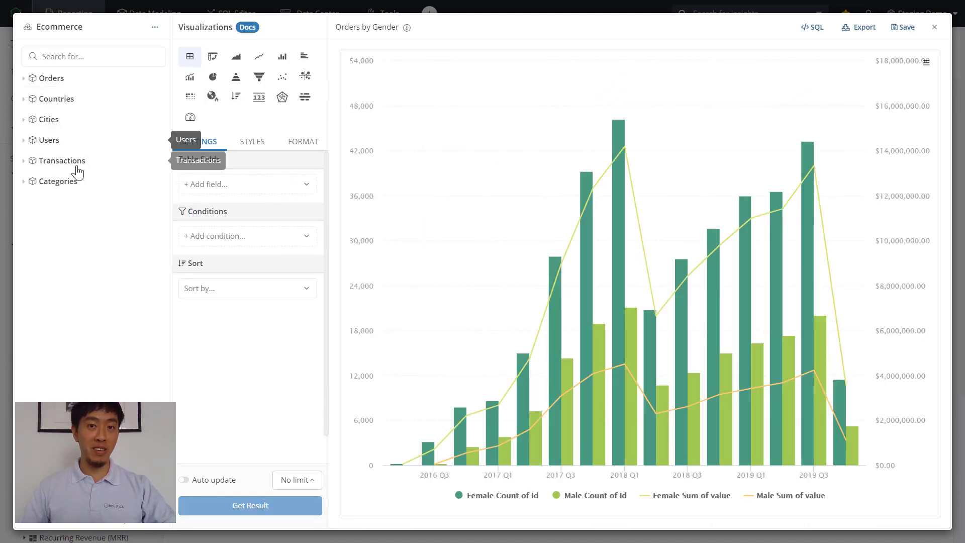
pyautogui.click(62, 161)
# Add the GMV measure and Countries Name to the table and get GMV by country.
pyautogui.click(87, 54)
pyautogui.write('gmv')
pyautogui.moveTo(93, 178); pyautogui.dragTo(246, 184)
pyautogui.click(250, 505)
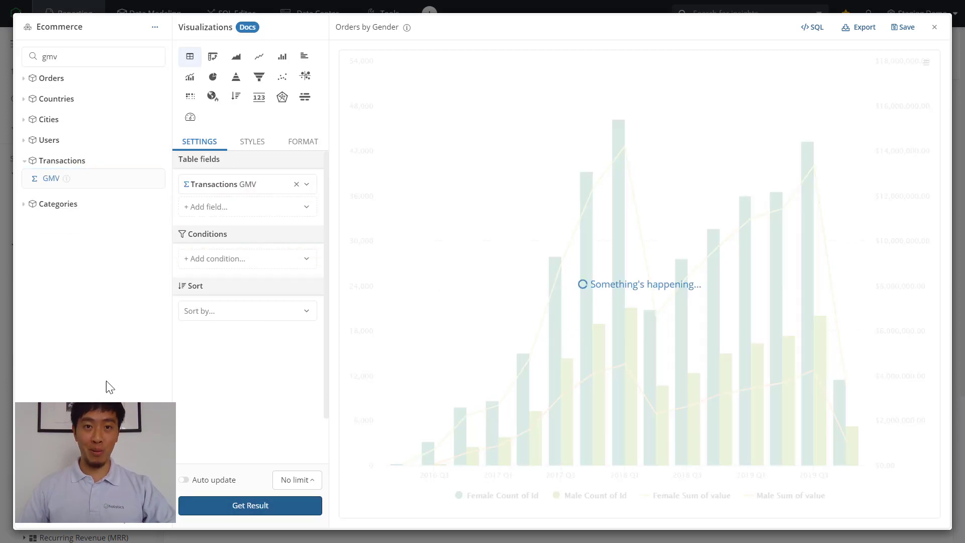
pyautogui.click(48, 161)
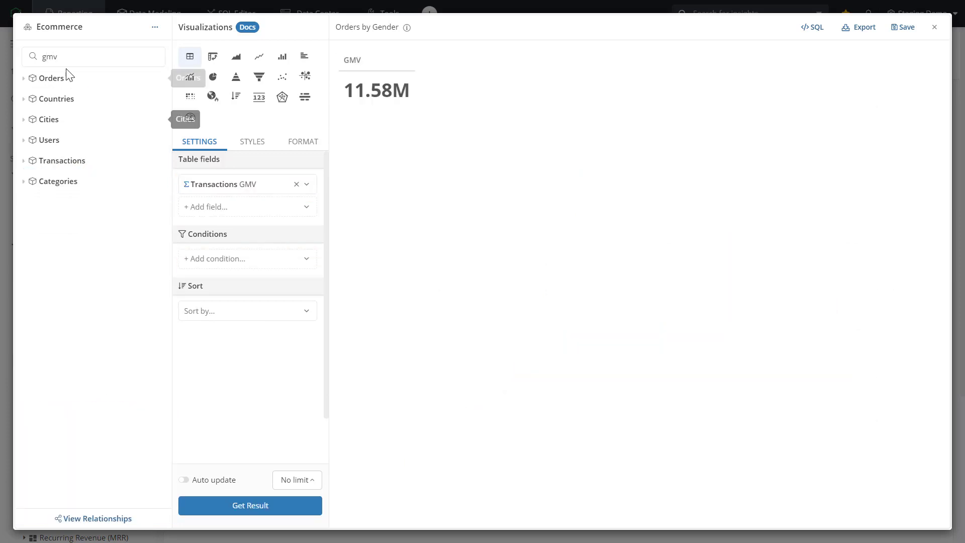
pyautogui.click(57, 99)
pyautogui.moveTo(53, 162); pyautogui.dragTo(237, 207)
pyautogui.click(250, 505)
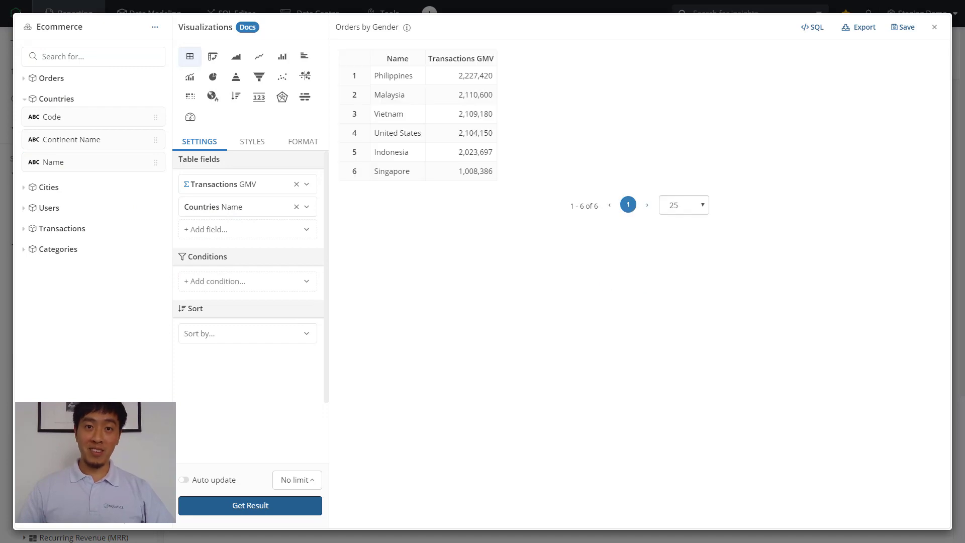
# Review the generated SQL, then switch the visualization to a pivot table.
pyautogui.click(812, 28)
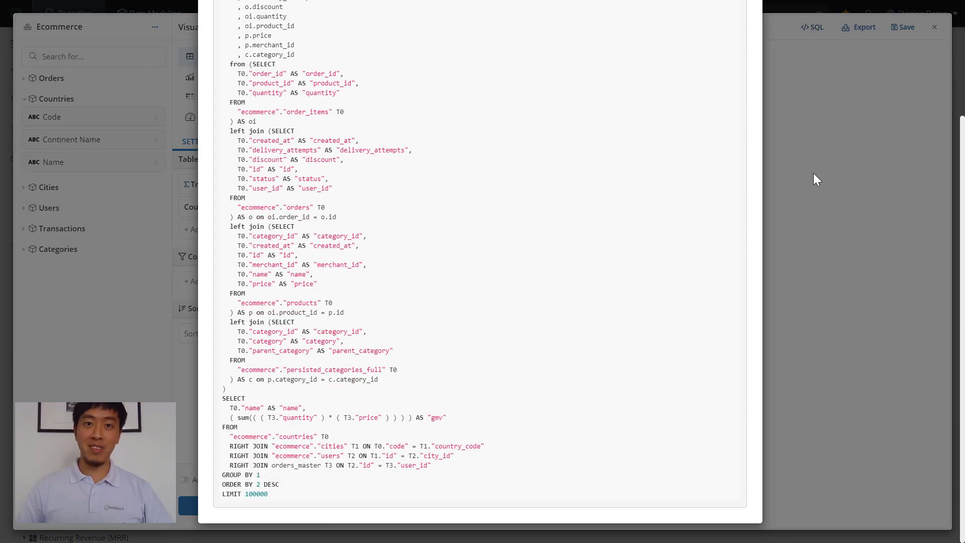
pyautogui.click(744, 34)
pyautogui.click(212, 56)
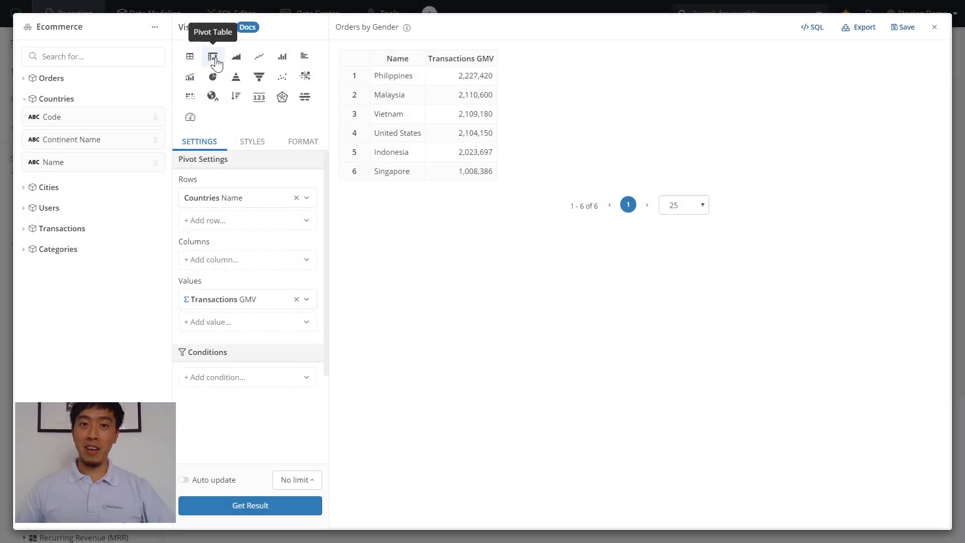
# Pivot GMV with Parent Category and Category as rows and Order Created Date by Year as columns.
pyautogui.click(296, 198)
pyautogui.click(56, 99)
pyautogui.click(58, 181)
pyautogui.click(70, 246)
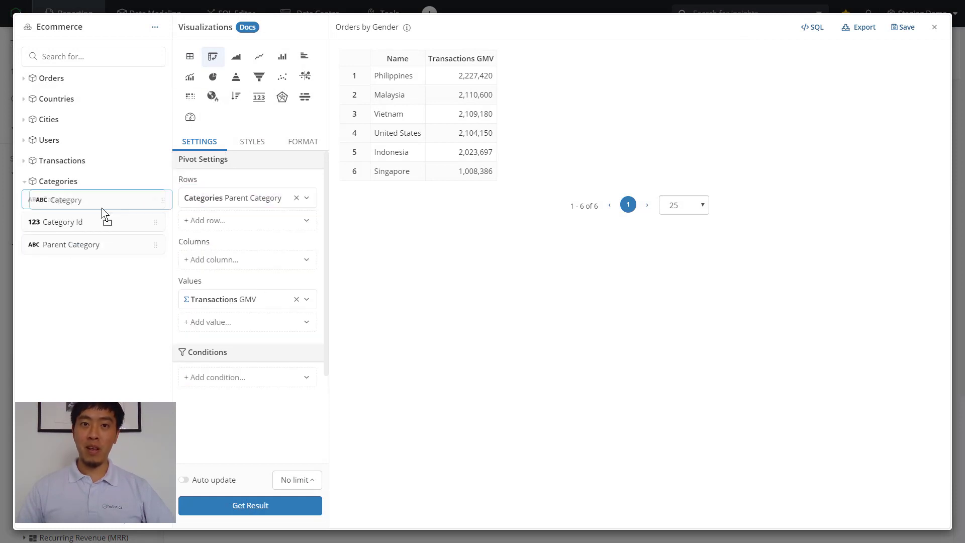
pyautogui.click(66, 198)
pyautogui.click(71, 181)
pyautogui.click(61, 160)
pyautogui.moveTo(77, 269); pyautogui.dragTo(211, 282)
pyautogui.click(307, 282)
pyautogui.click(201, 343)
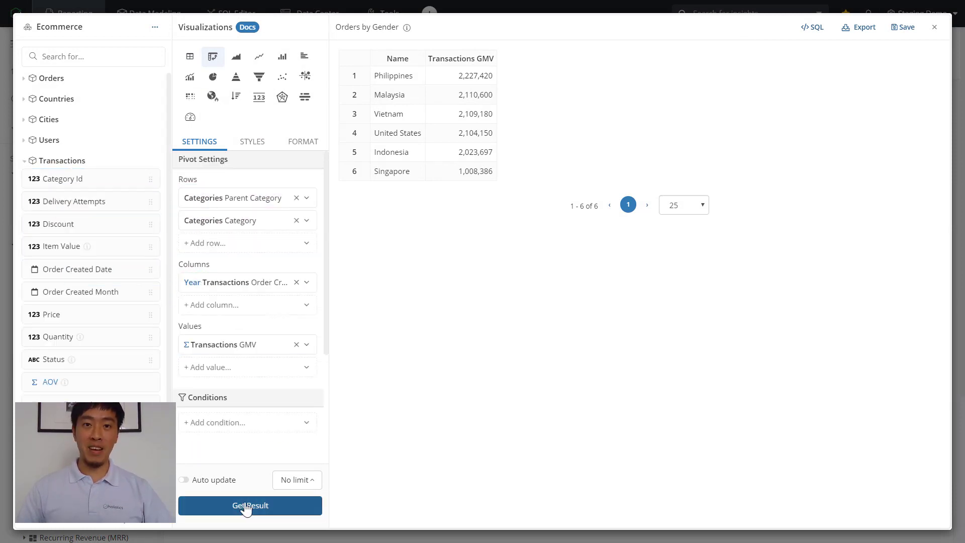
pyautogui.click(250, 505)
# Format the GMV values as US dollar currency and rerun the query.
pyautogui.click(303, 141)
pyautogui.click(211, 328)
pyautogui.click(204, 450)
pyautogui.click(250, 506)
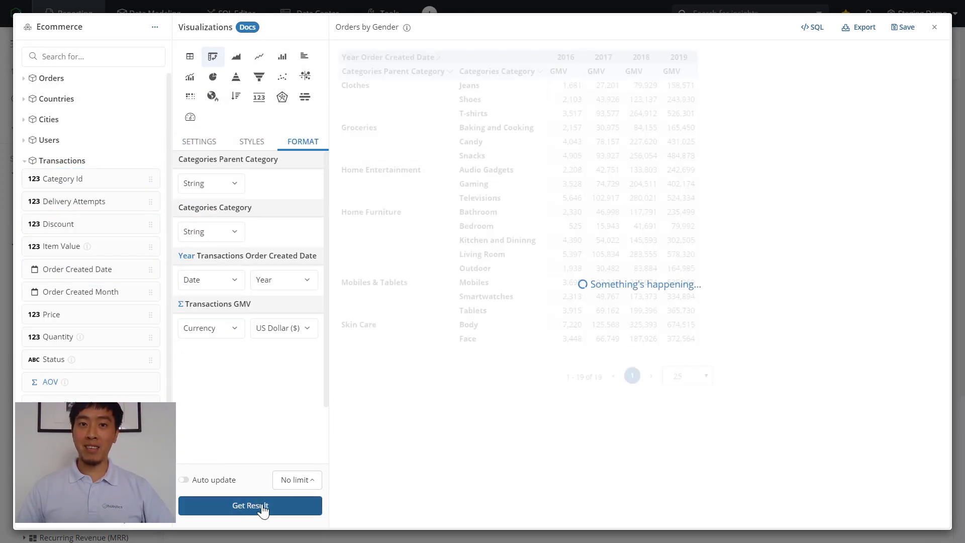
# Save the result as report 'Annual GMV' on My Beautiful Dashboard.
pyautogui.click(903, 31)
pyautogui.write('Annual')
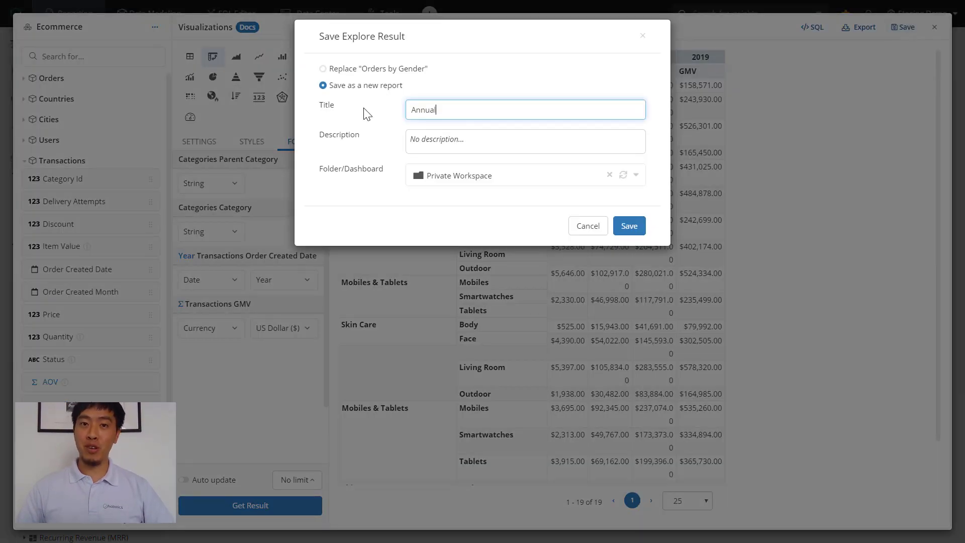
pyautogui.write(' GMV')
pyautogui.click(470, 176)
pyautogui.click(432, 196)
pyautogui.click(465, 311)
pyautogui.click(629, 226)
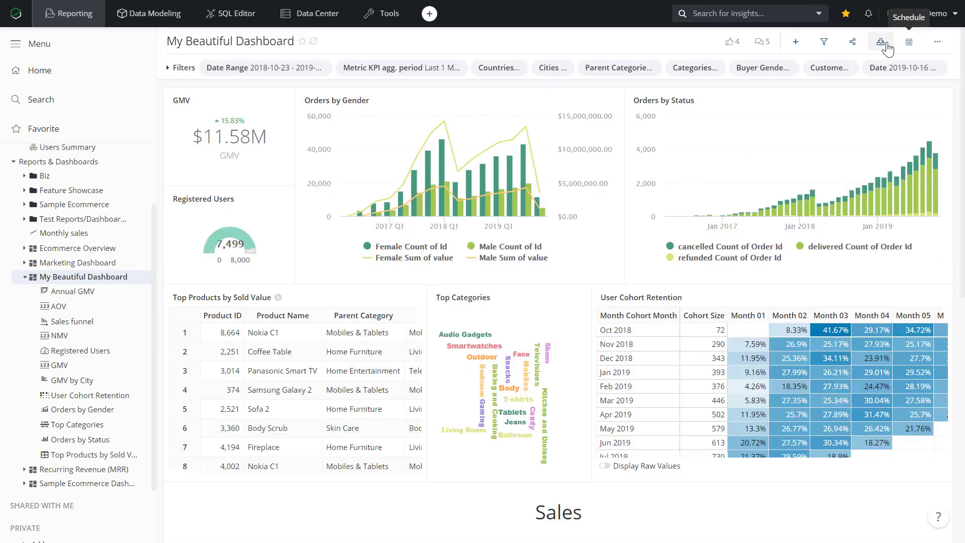
# Create a new Slack schedule for the dashboard to slack-test, running weekly.
pyautogui.click(909, 42)
pyautogui.click(252, 306)
pyautogui.click(243, 259)
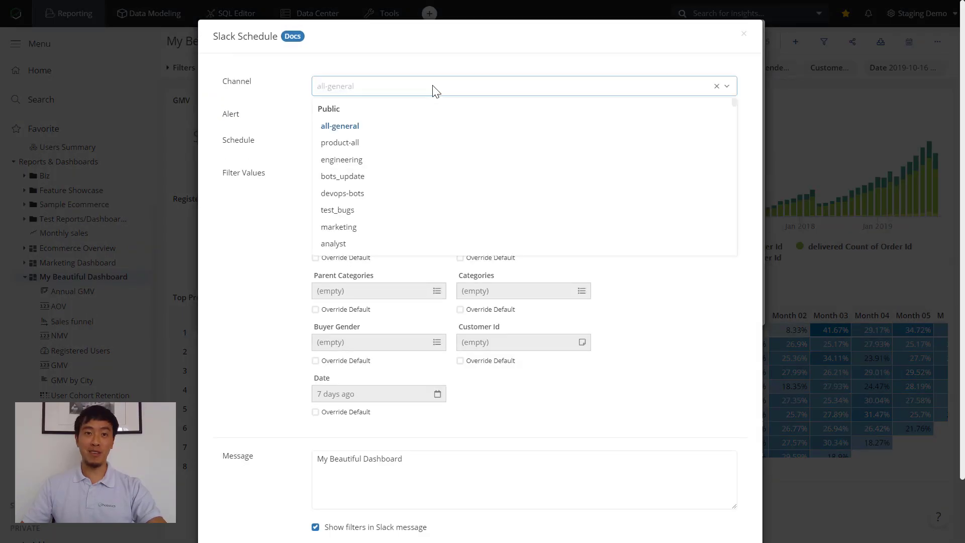
pyautogui.click(369, 116)
pyautogui.click(382, 144)
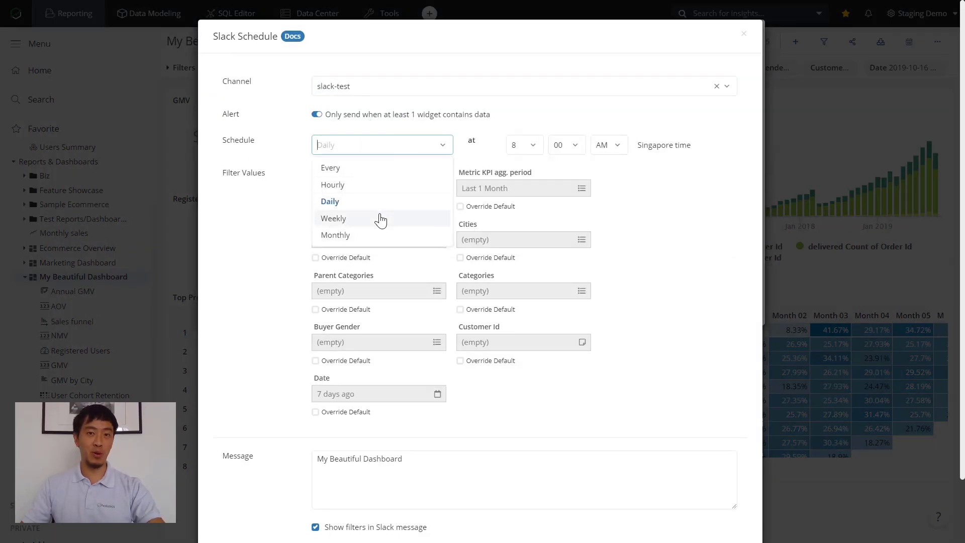
pyautogui.click(380, 219)
# Override the Countries filter with four selected countries and save the schedule.
pyautogui.click(347, 310)
pyautogui.click(347, 366)
pyautogui.click(347, 387)
pyautogui.click(347, 428)
pyautogui.click(387, 463)
pyautogui.scroll(-3, 347, 407)
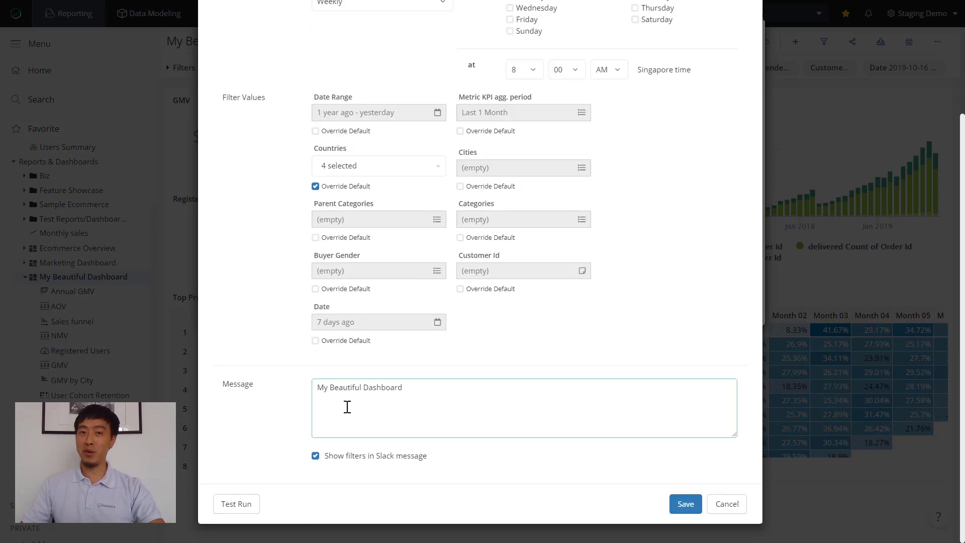
pyautogui.click(685, 503)
# Execute the new schedule immediately and view the delivered dashboard image.
pyautogui.click(723, 299)
pyautogui.click(713, 325)
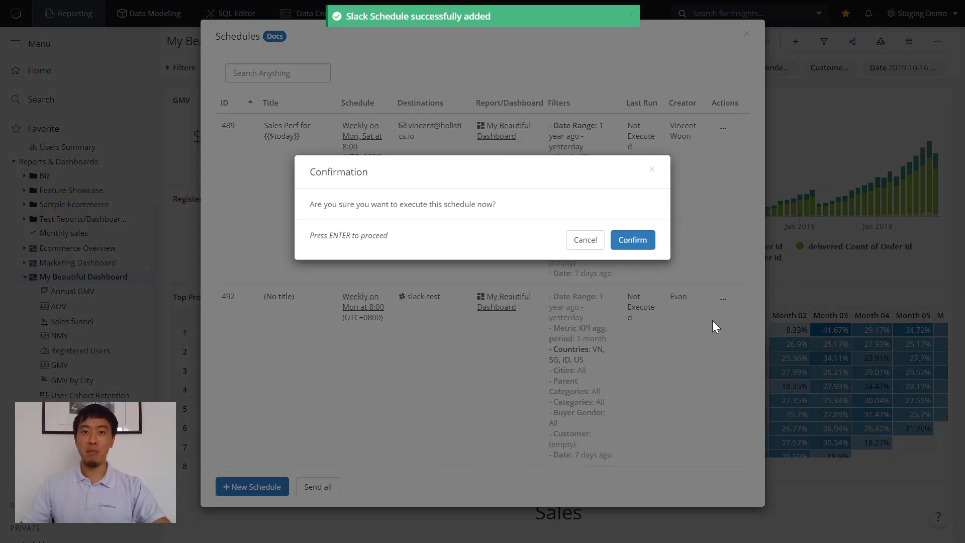
pyautogui.click(631, 239)
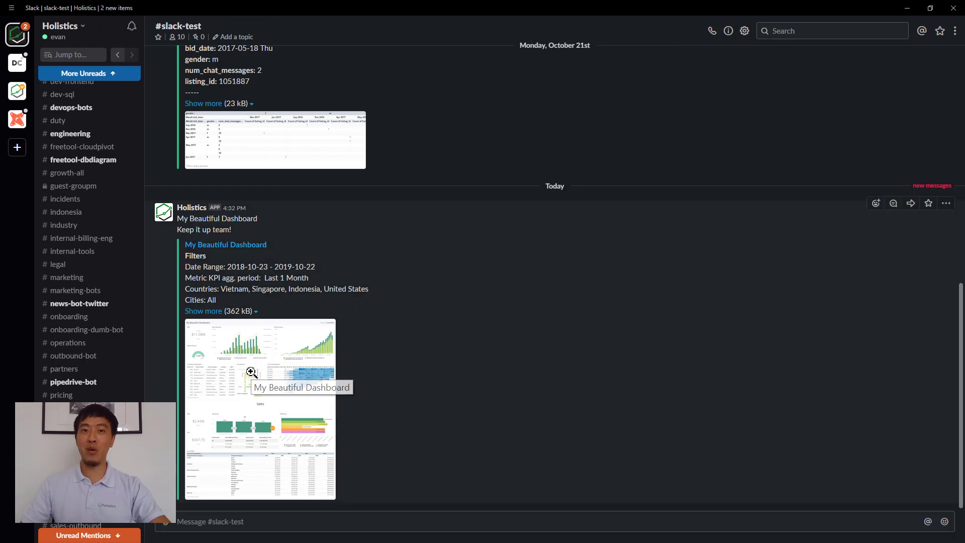
pyautogui.click(222, 411)
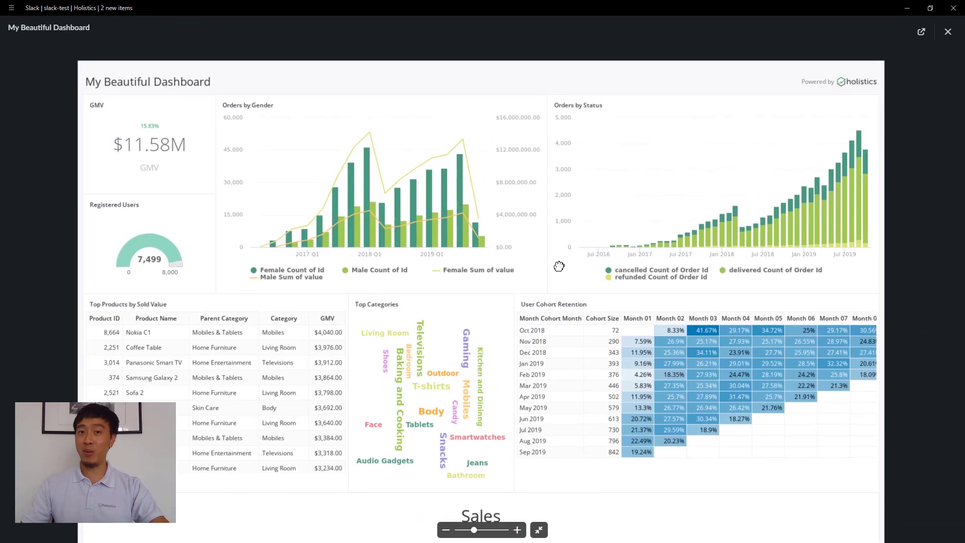
pyautogui.press('Escape')
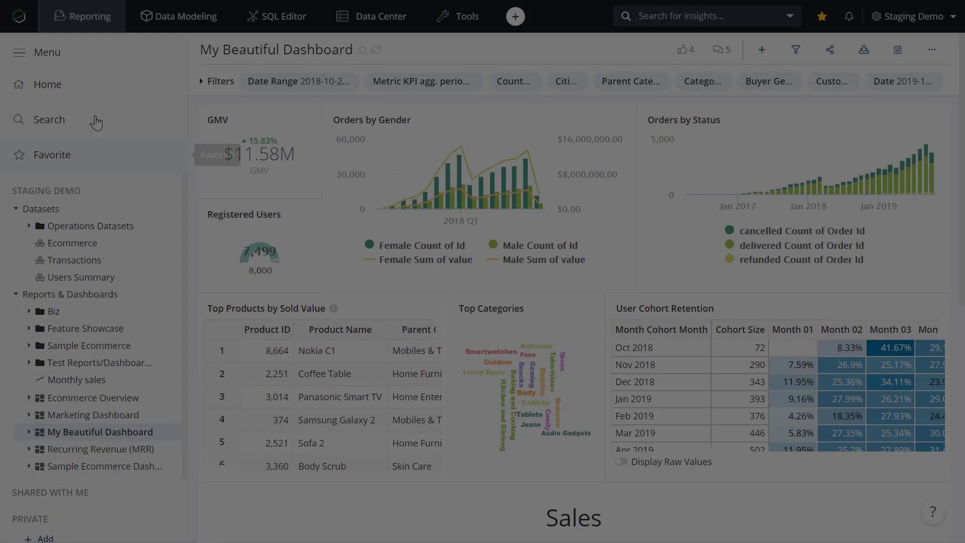
# Open merchant_product_listings under Ecommerce > Derived Models in Data Modeling.
pyautogui.click(178, 20)
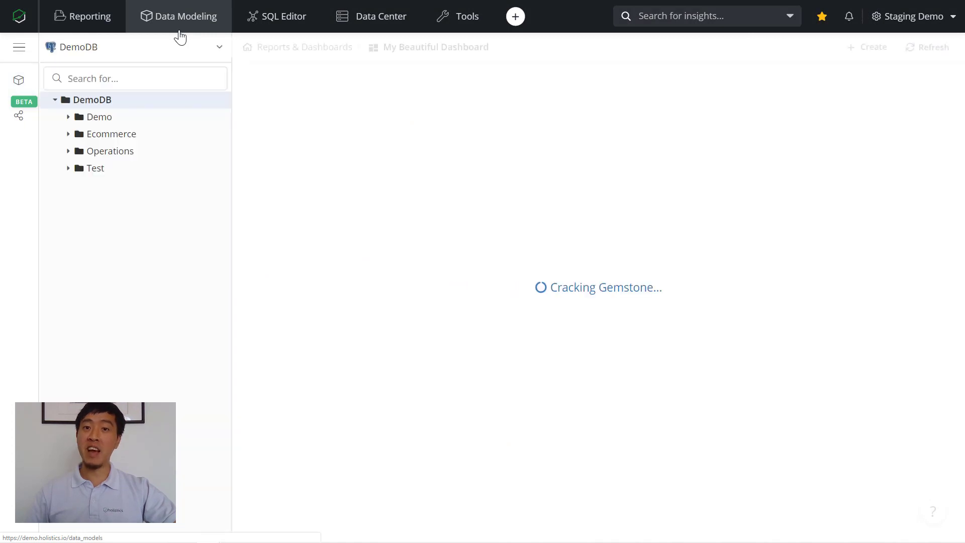
pyautogui.click(161, 137)
pyautogui.click(150, 186)
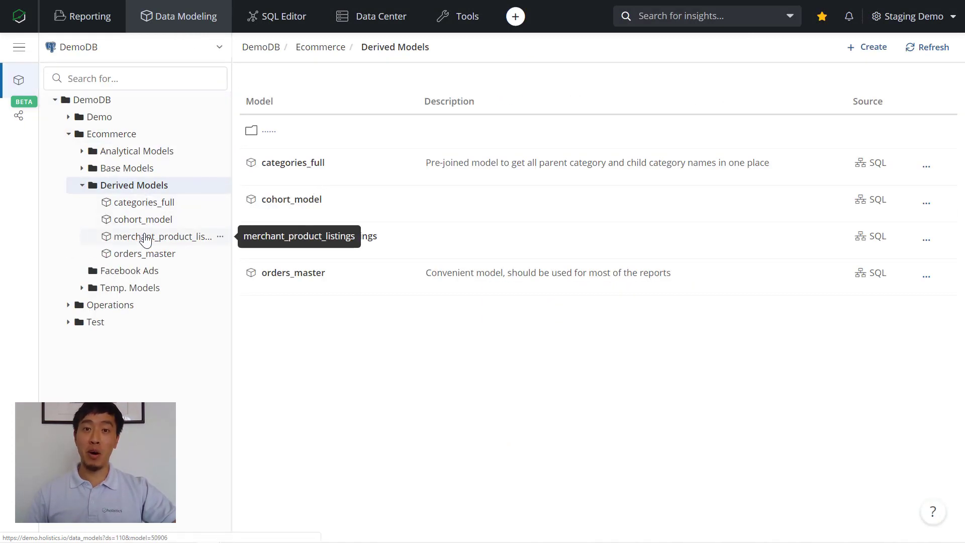
pyautogui.click(146, 240)
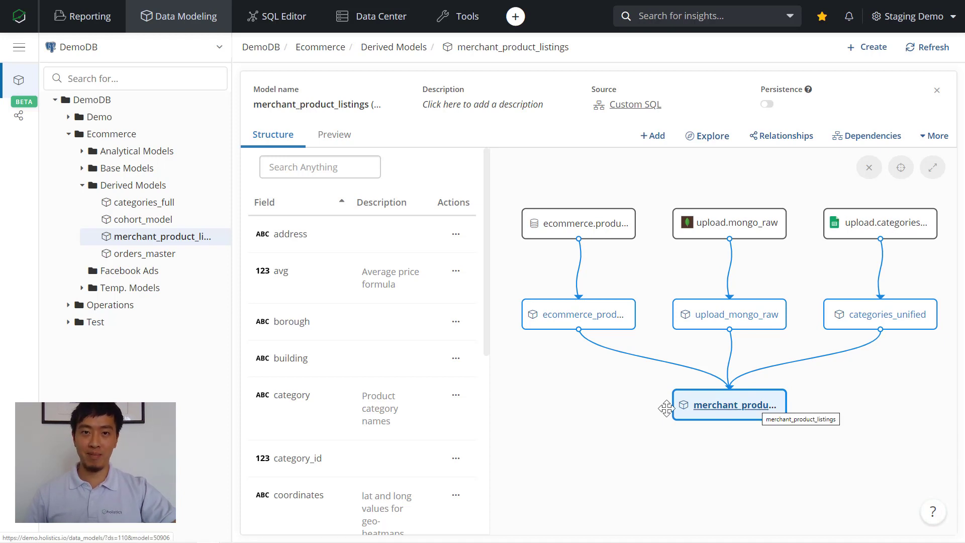
pyautogui.click(905, 23)
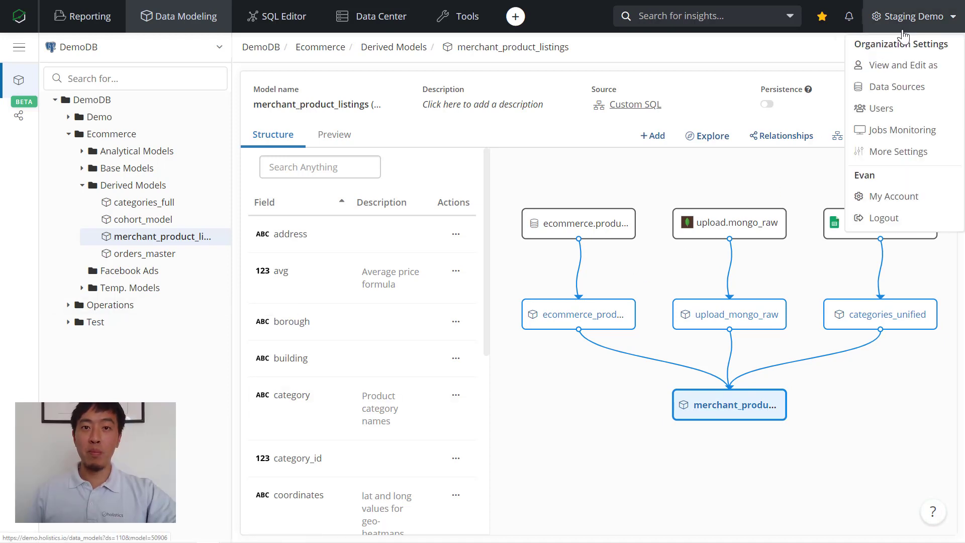
# Add the PostgreSQL data source postgres_db with username 'demo', and save it.
pyautogui.click(895, 88)
pyautogui.click(901, 71)
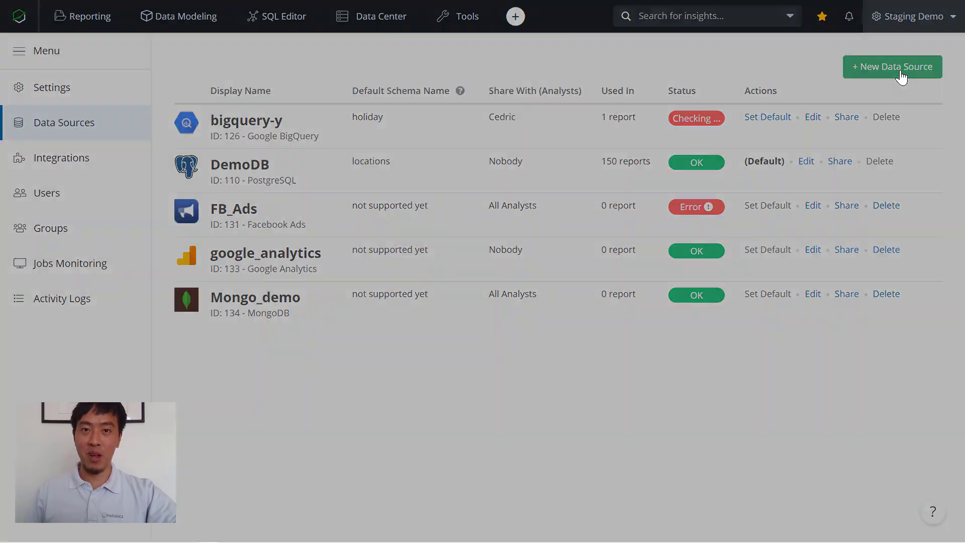
pyautogui.click(387, 180)
pyautogui.click(422, 211)
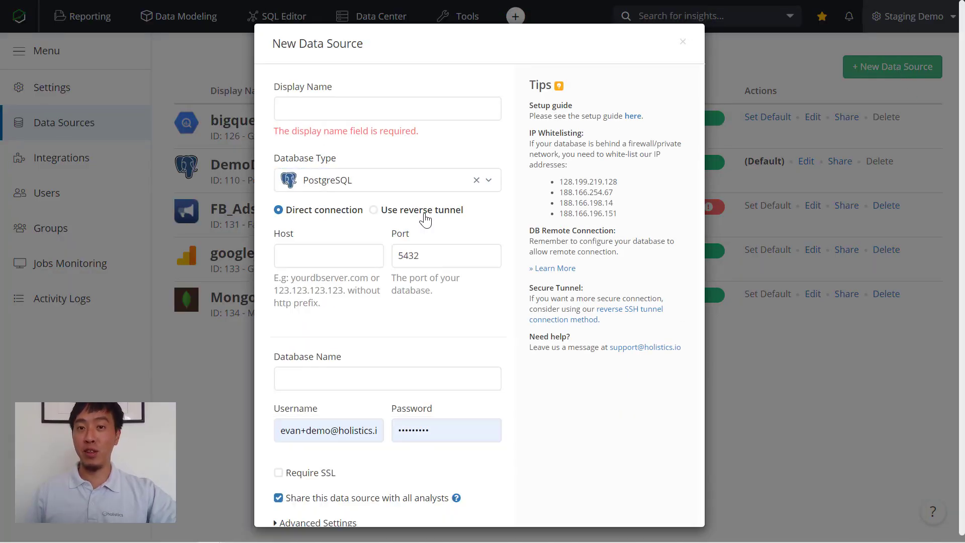
pyautogui.write('postgres_db')
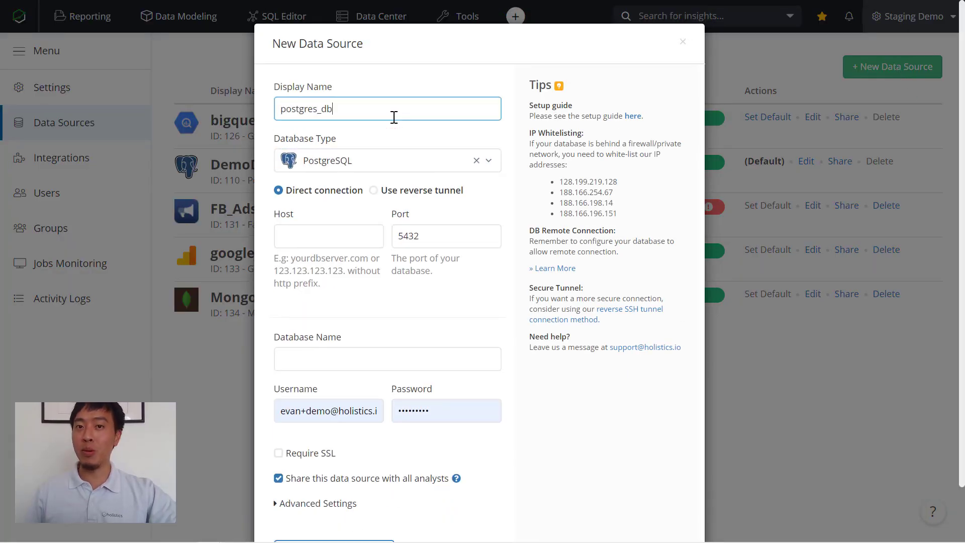
pyautogui.write('io')
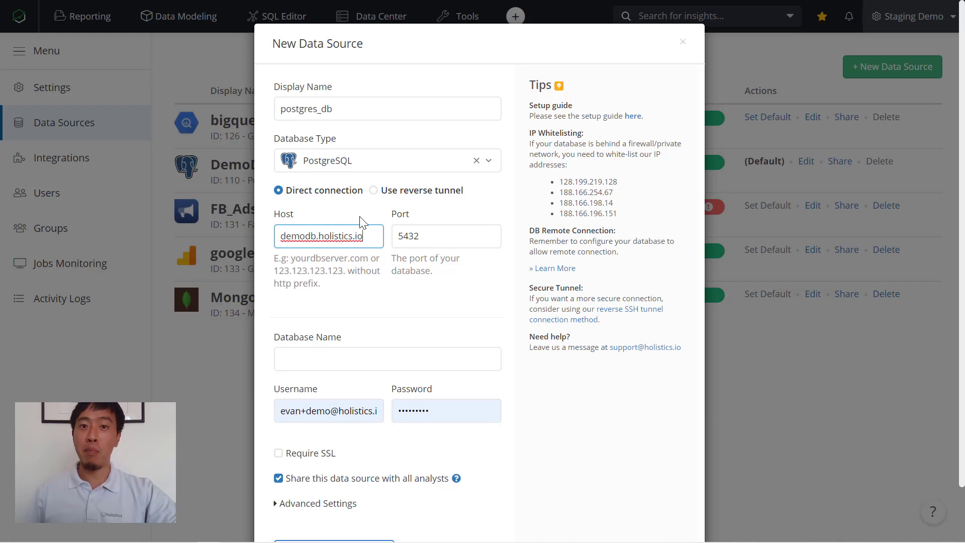
pyautogui.scroll(-1, 334, 295)
pyautogui.click(334, 294)
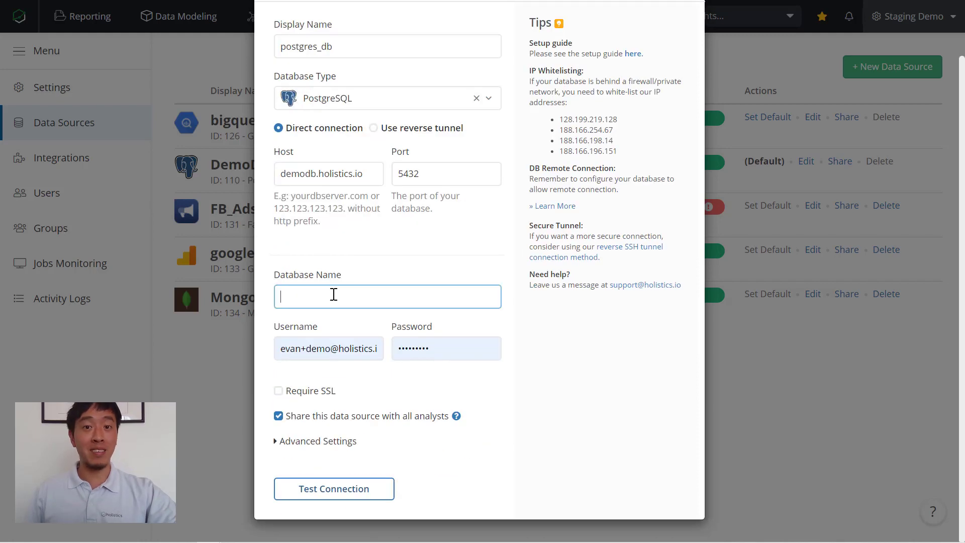
pyautogui.click(300, 342)
pyautogui.hotkey('ctrl', 'a')
pyautogui.press('BackSpace')
pyautogui.write('demo')
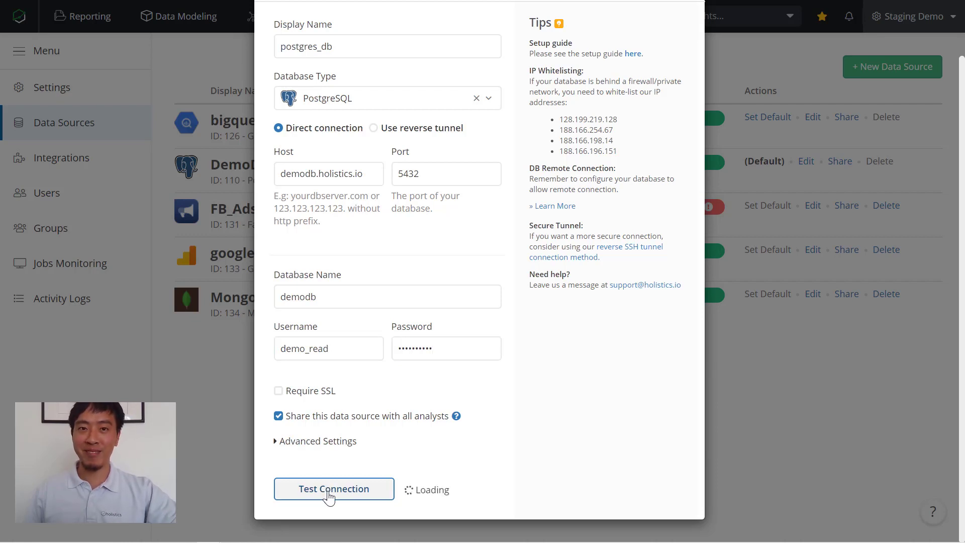
pyautogui.click(358, 514)
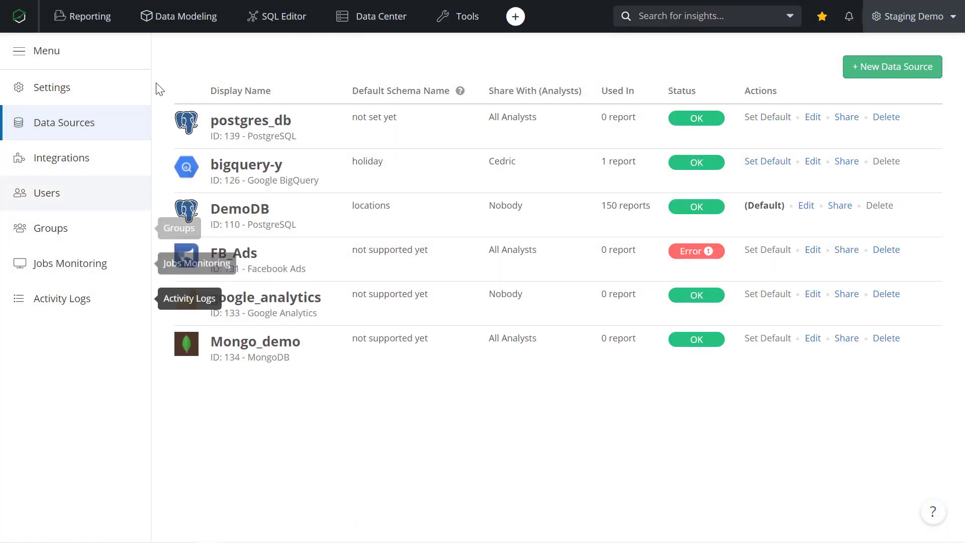
# In Data Modeling, collapse Derived Models and open the Base Models folder.
pyautogui.click(180, 33)
pyautogui.click(217, 47)
pyautogui.click(213, 76)
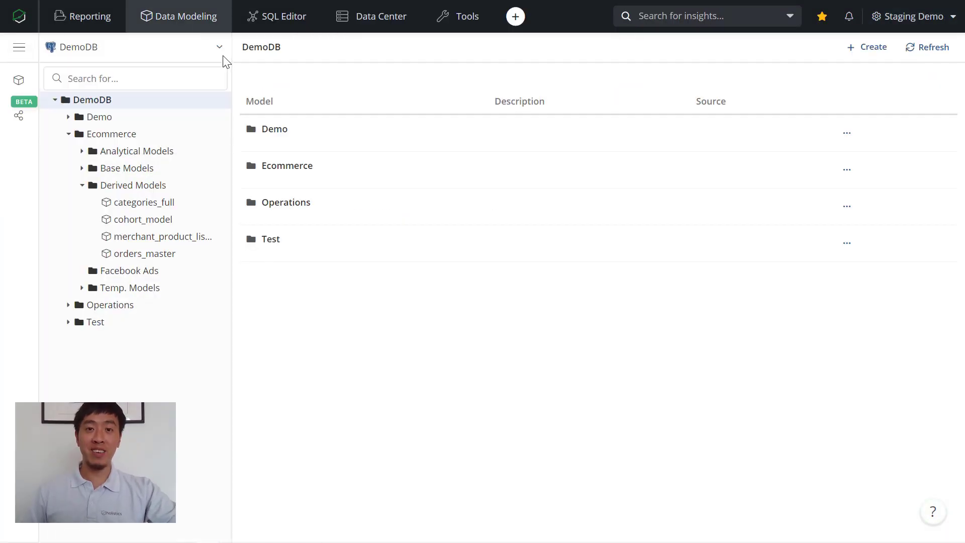
pyautogui.click(102, 184)
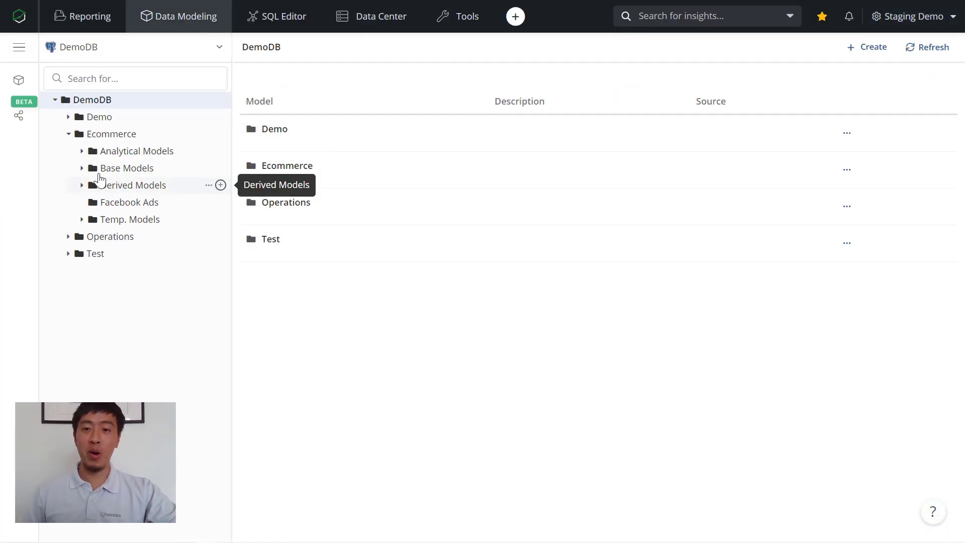
pyautogui.click(106, 170)
# Create models from other sources, abandoning a Google Sheets import for the MongoDB source.
pyautogui.click(861, 47)
pyautogui.click(861, 164)
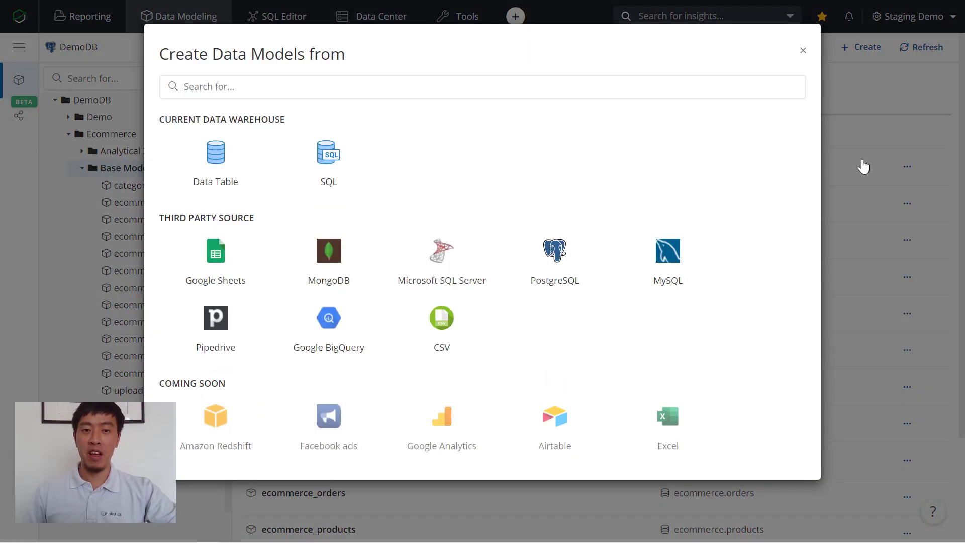
pyautogui.click(233, 278)
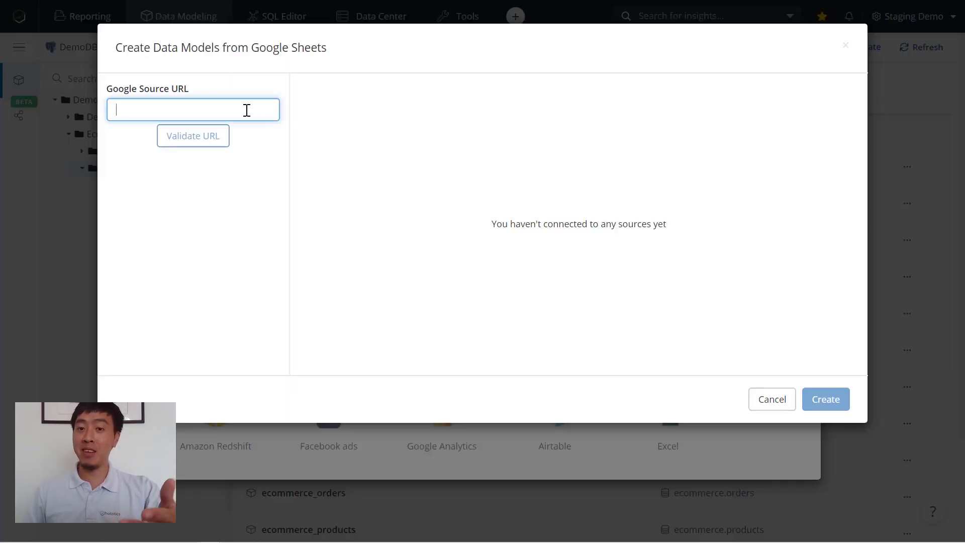
pyautogui.hotkey('ctrl', 'v')
pyautogui.click(220, 137)
pyautogui.click(119, 214)
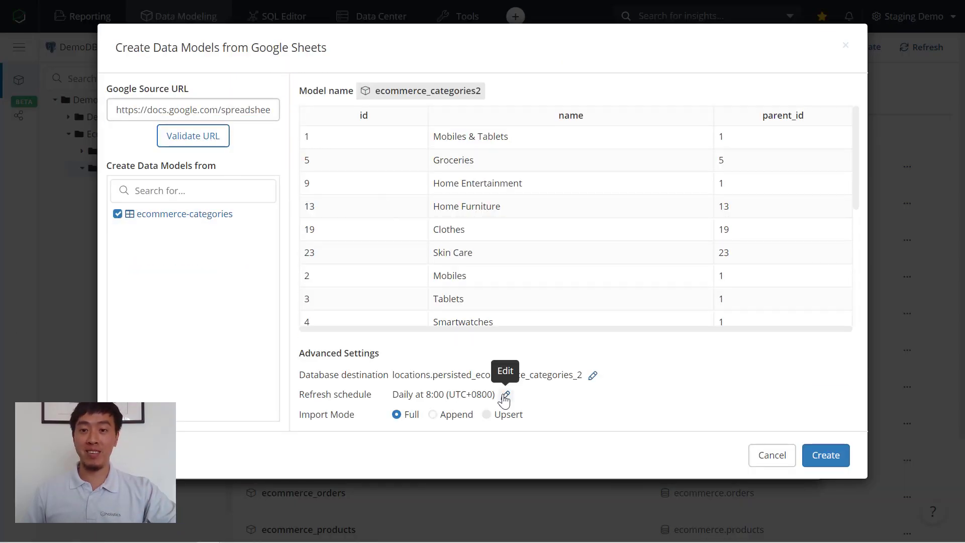
pyautogui.click(772, 400)
pyautogui.click(366, 279)
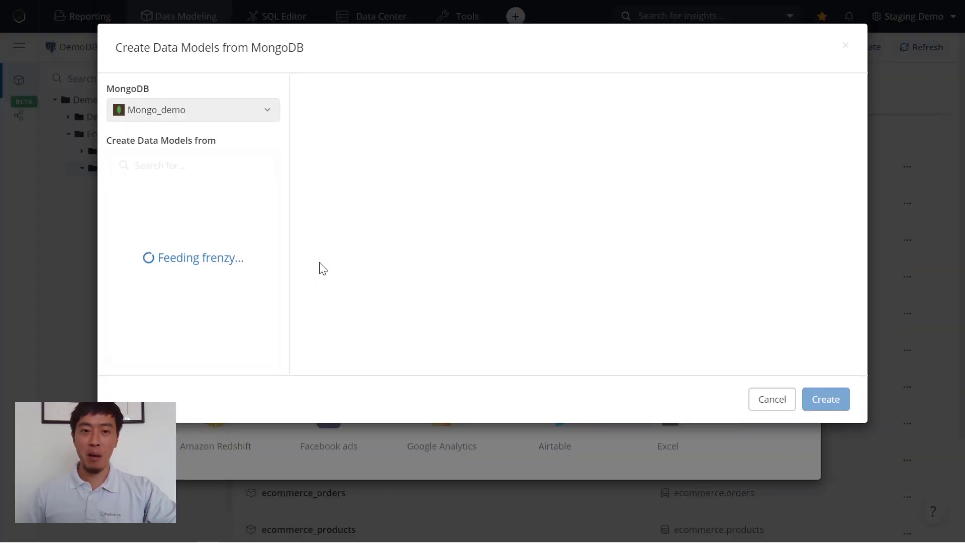
# Select the restaurants collection and store it as upload.mongo_stores.
pyautogui.click(156, 190)
pyautogui.click(545, 375)
pyautogui.click(543, 395)
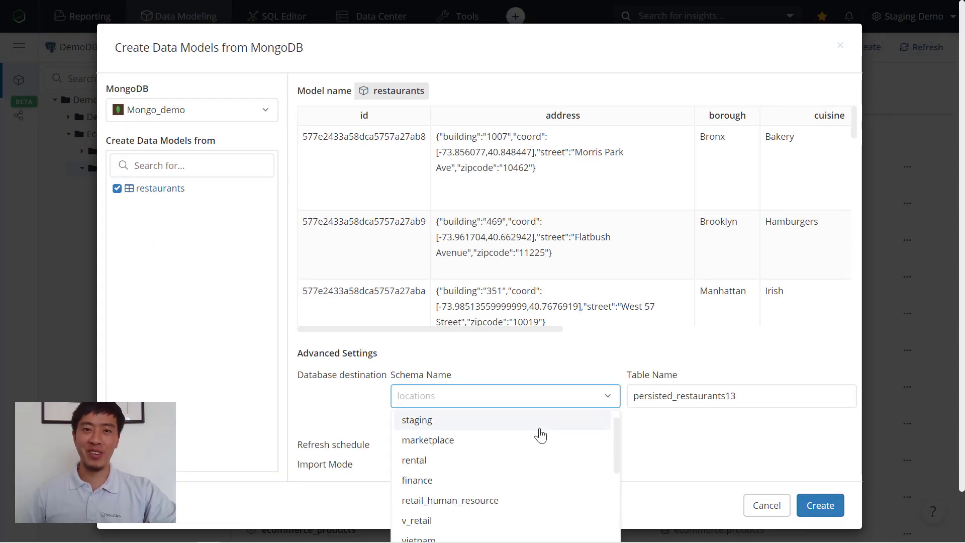
pyautogui.write('u')
pyautogui.click(534, 441)
pyautogui.click(691, 389)
pyautogui.write('mongo_stor')
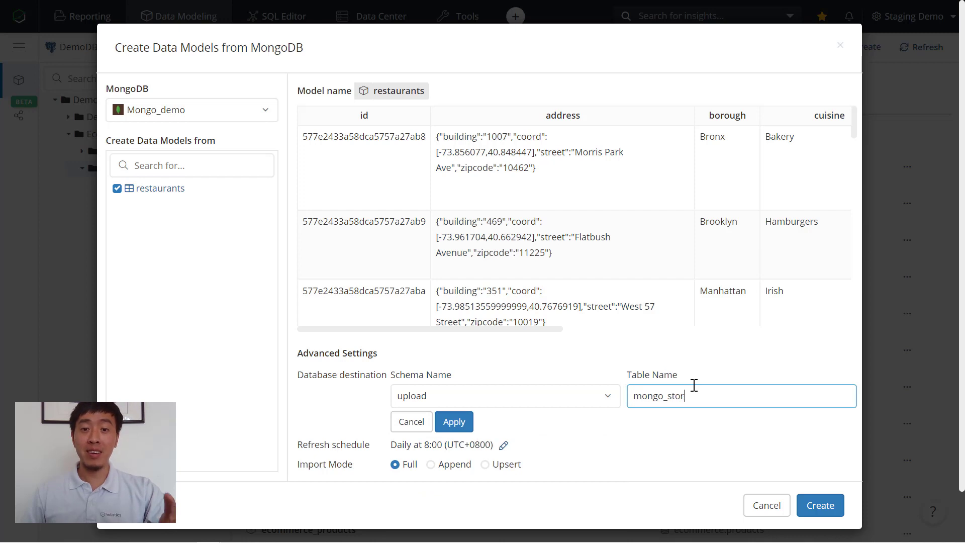
pyautogui.write('es')
pyautogui.click(454, 422)
# Name the model mongo_stores, set a weekly refresh schedule, and create it.
pyautogui.click(393, 94)
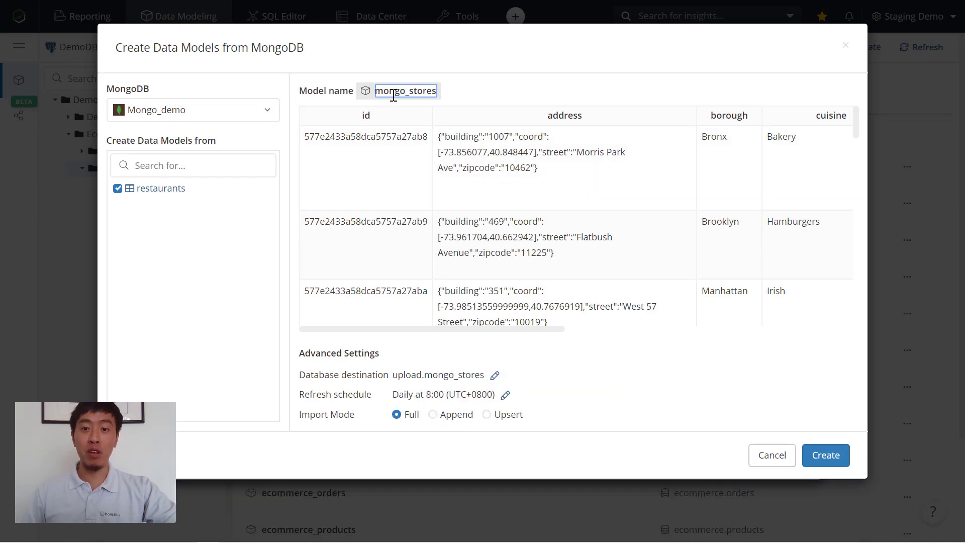
pyautogui.click(505, 395)
pyautogui.click(518, 402)
pyautogui.click(405, 485)
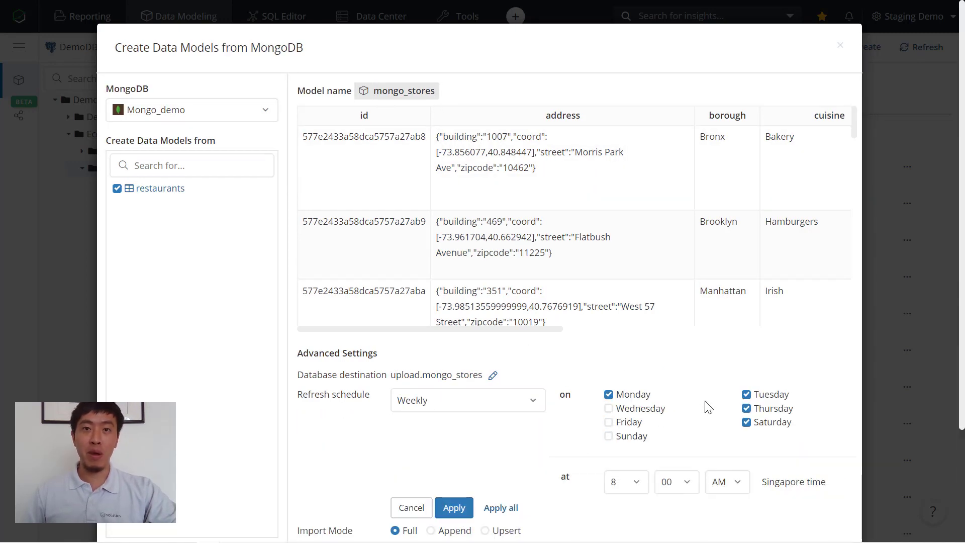
pyautogui.click(454, 508)
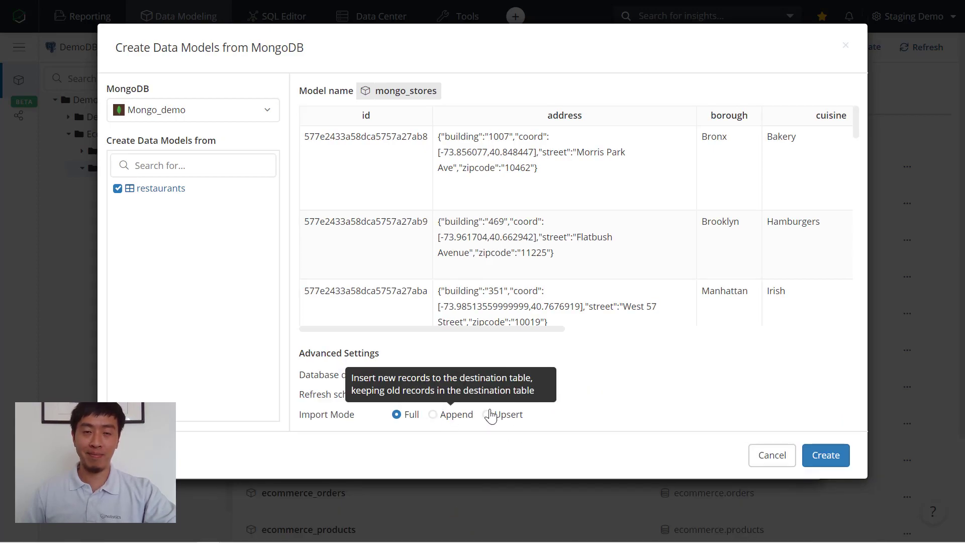
pyautogui.click(826, 456)
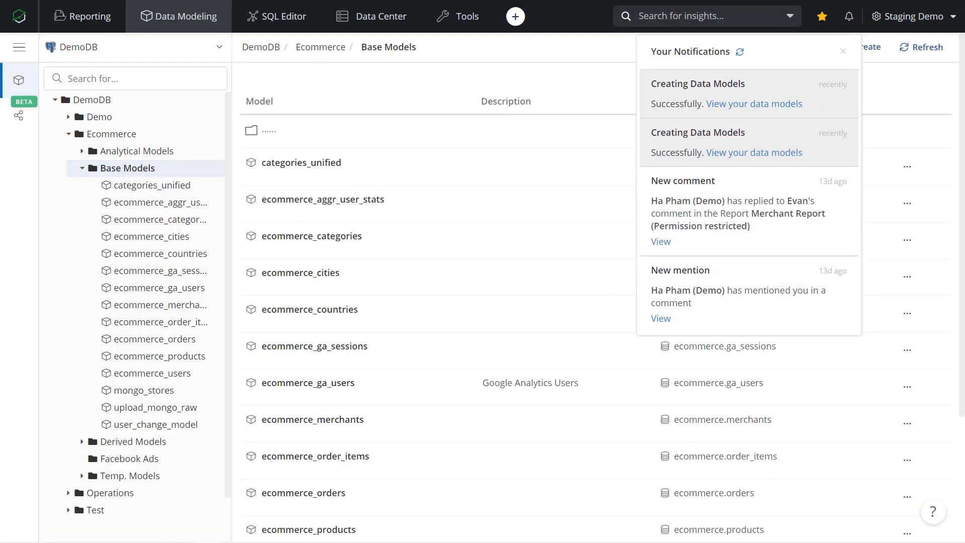
# Open mongo_stores, preview its Address data, then begin a new calculated field.
pyautogui.click(846, 59)
pyautogui.click(144, 394)
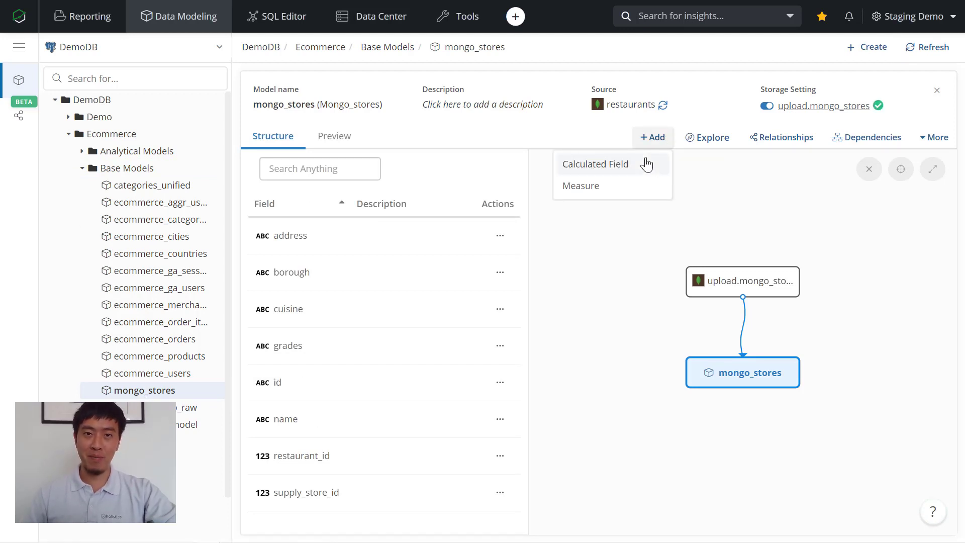
pyautogui.click(349, 150)
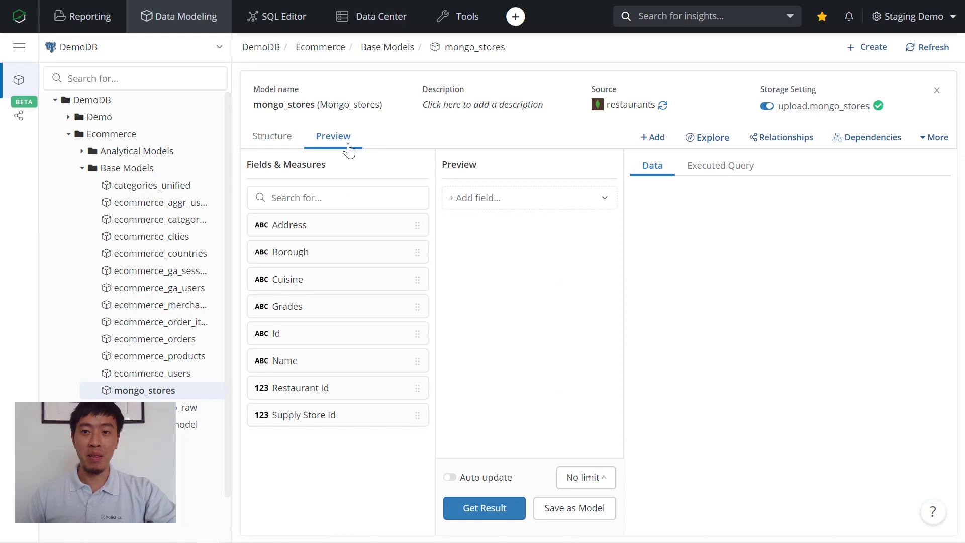
pyautogui.click(350, 219)
pyautogui.click(484, 509)
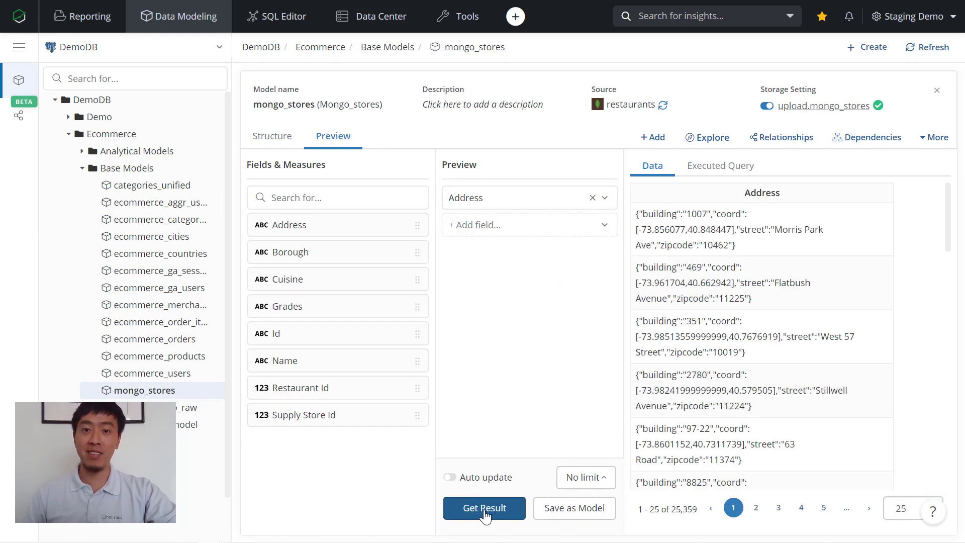
pyautogui.click(286, 148)
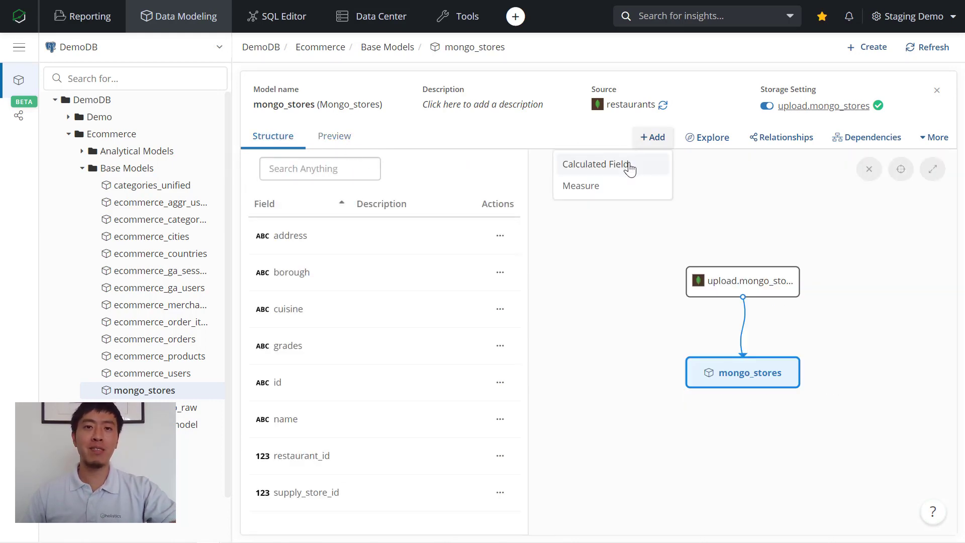
pyautogui.click(630, 168)
# Create the address_json calculated field with its SQL formula.
pyautogui.write('address_json')
pyautogui.press('Tab')
pyautogui.click(390, 297)
pyautogui.write('c')
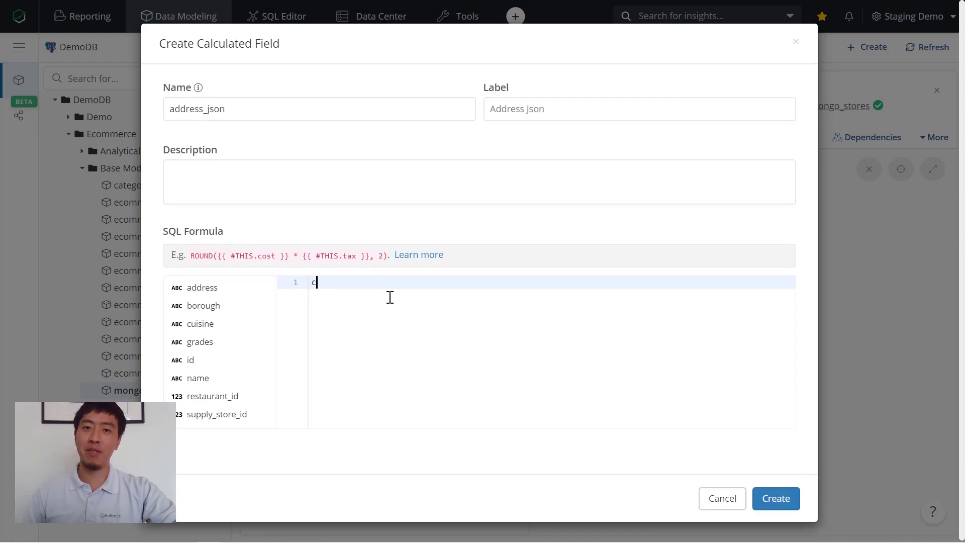
pyautogui.click(768, 505)
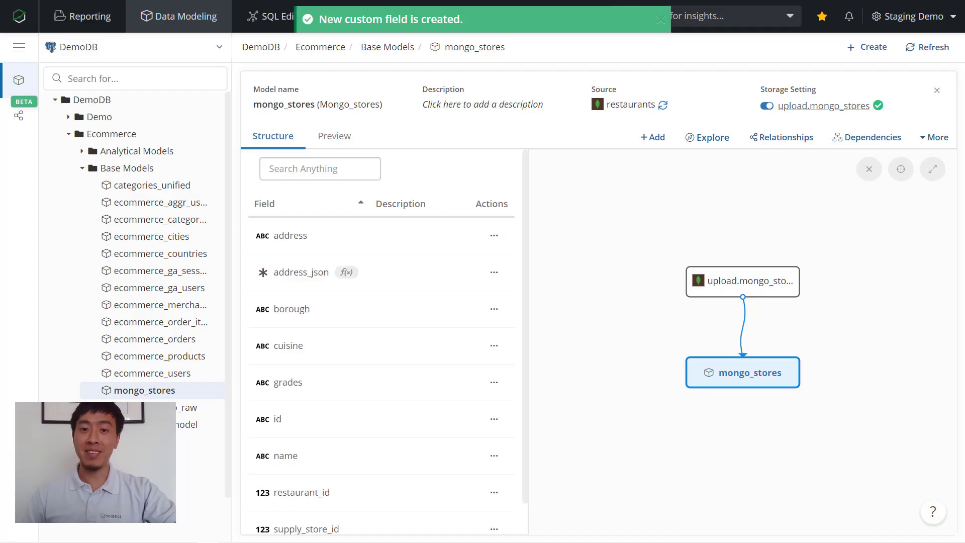
# Add a 'building' calculated field with formula address_json ->> 'building'.
pyautogui.click(653, 137)
pyautogui.click(630, 169)
pyautogui.click(348, 108)
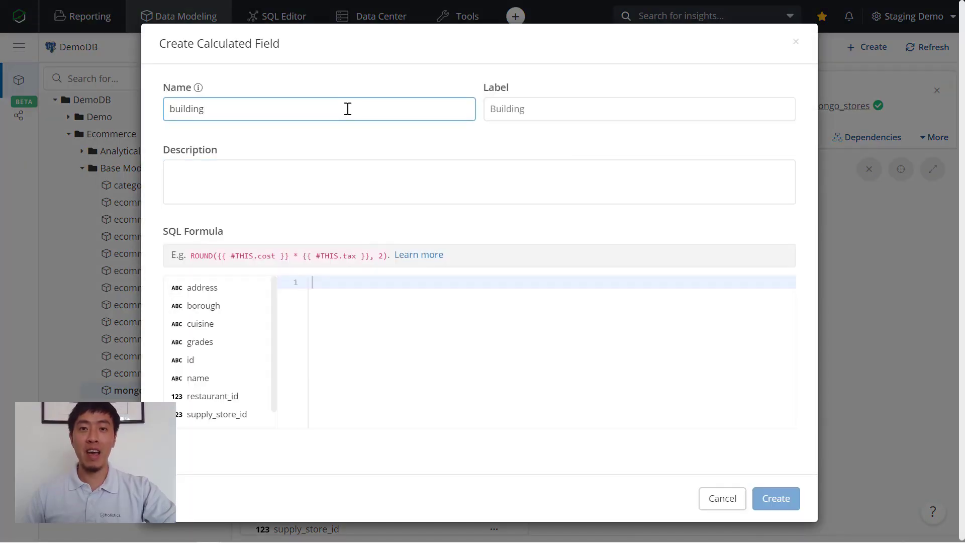
pyautogui.write('building')
pyautogui.click(358, 202)
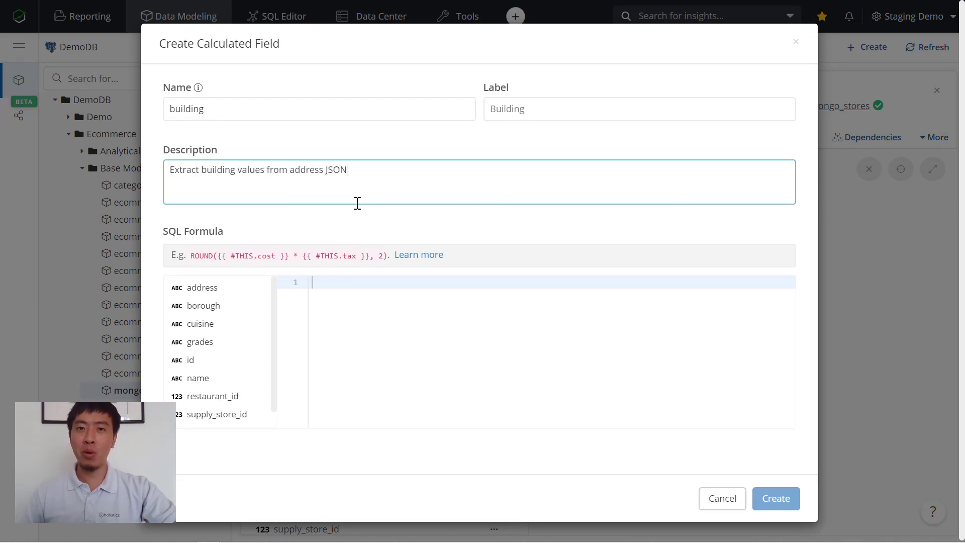
pyautogui.click(363, 305)
pyautogui.click(212, 421)
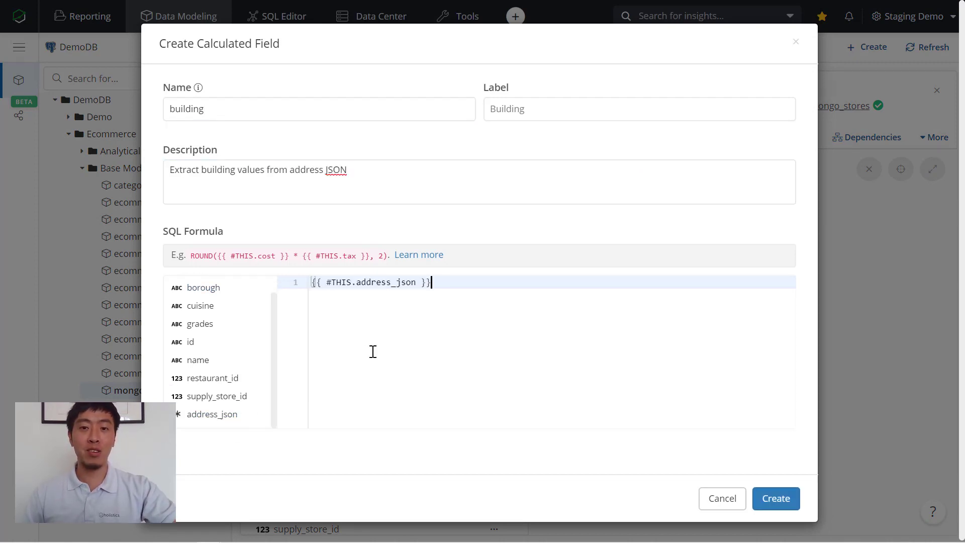
pyautogui.write("->>'building")
pyautogui.click(765, 495)
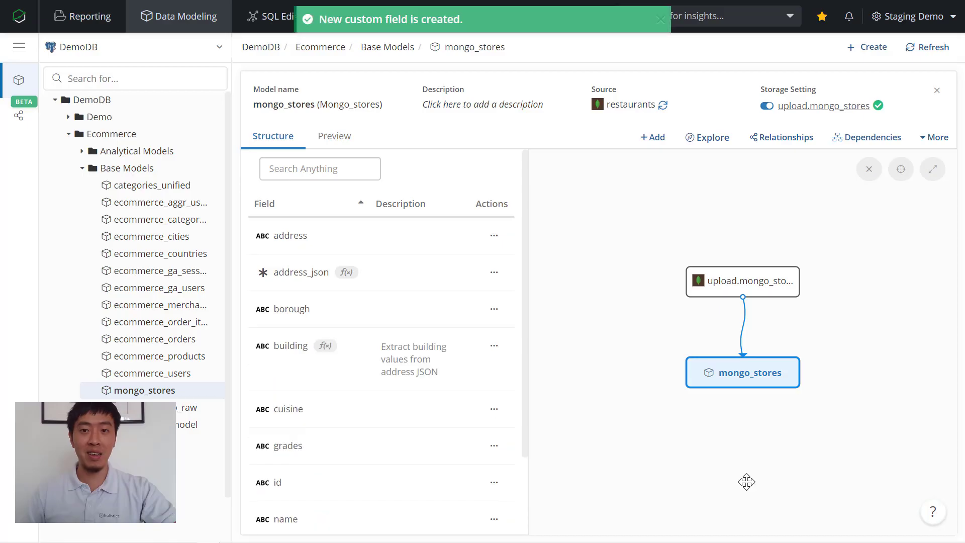
# Add a 'coordinates' calculated field described 'Extracting coordinates values'.
pyautogui.click(649, 166)
pyautogui.write('coordinates')
pyautogui.click(362, 199)
pyautogui.write('Extracting coor')
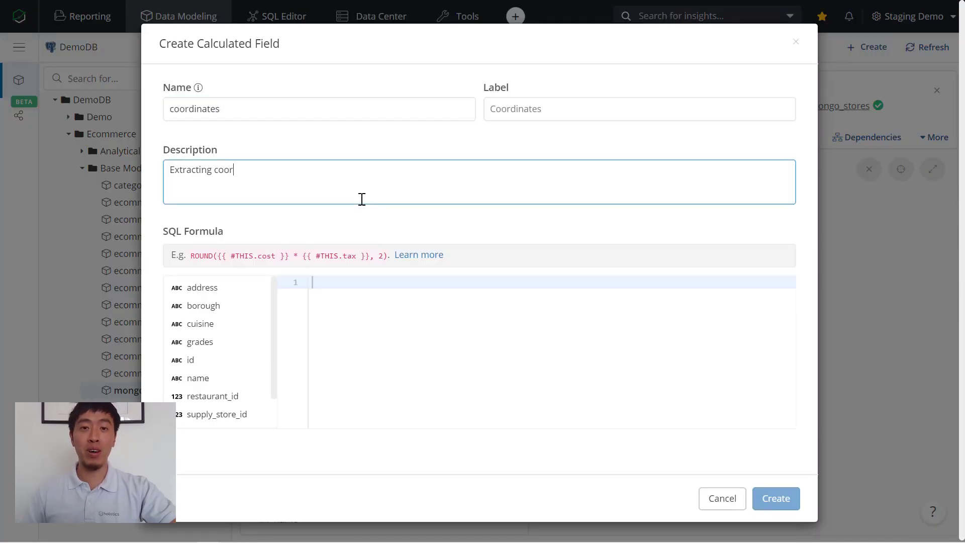
pyautogui.write('dinates values')
pyautogui.click(347, 314)
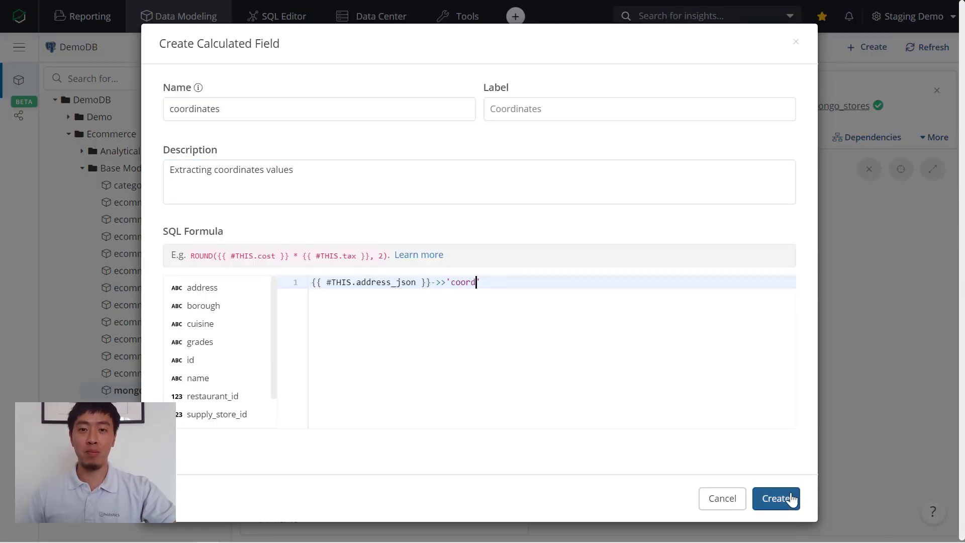
pyautogui.click(791, 499)
# Add a 'streets' calculated field extracting the street from address_json.
pyautogui.click(649, 136)
pyautogui.click(641, 163)
pyautogui.write('streets')
pyautogui.click(352, 182)
pyautogui.write('Extract')
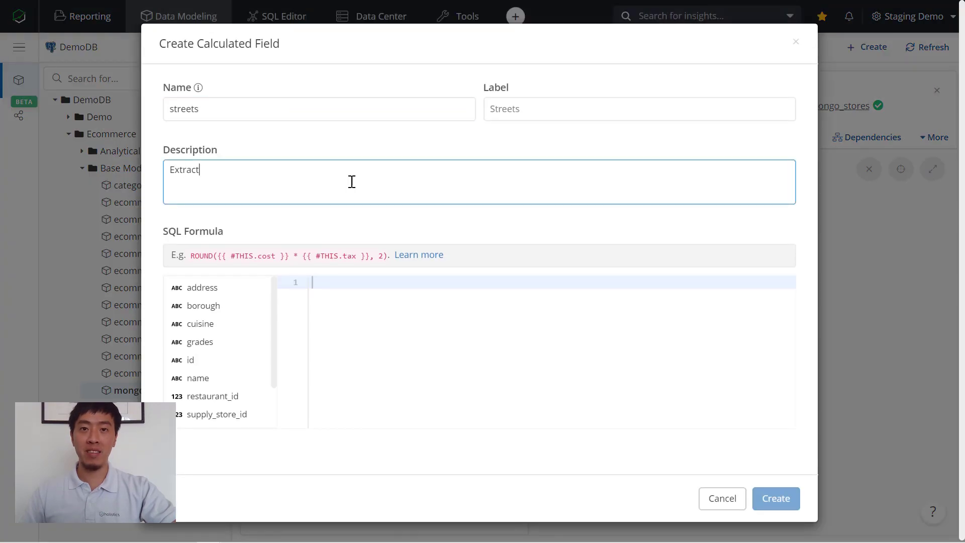
pyautogui.click(427, 342)
pyautogui.write("{{ #THIS.address_json }}->>'buildin'eet")
pyautogui.click(775, 498)
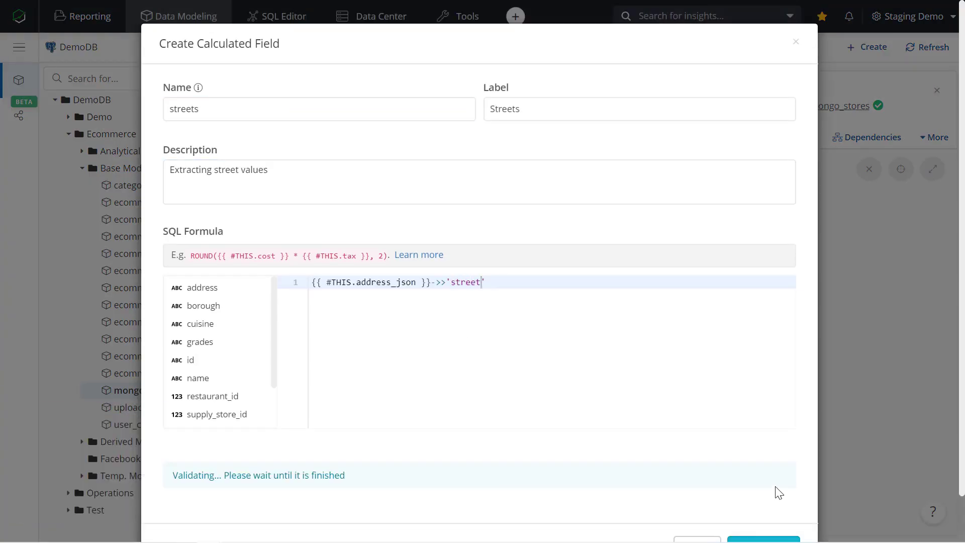
# Preview the model with the Streets and Building fields added.
pyautogui.click(334, 136)
pyautogui.moveTo(352, 497); pyautogui.dragTo(503, 197)
pyautogui.moveTo(400, 305); pyautogui.dragTo(502, 225)
# Add Coordinates to the mongo_stores preview, get the result, then reopen mongo_stores' structure view.
pyautogui.moveTo(399, 333); pyautogui.dragTo(503, 252)
pyautogui.click(485, 508)
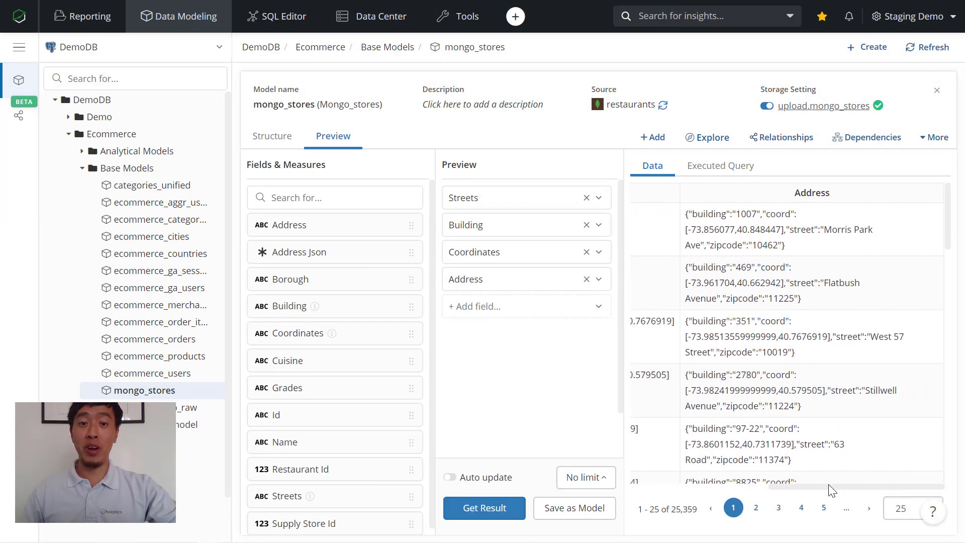
pyautogui.click(272, 137)
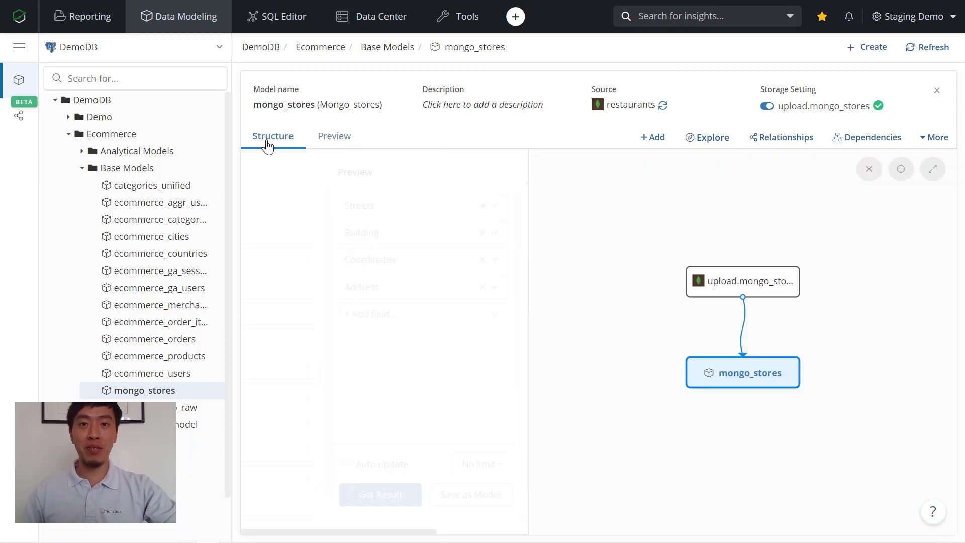
pyautogui.moveTo(627, 274); pyautogui.dragTo(637, 276)
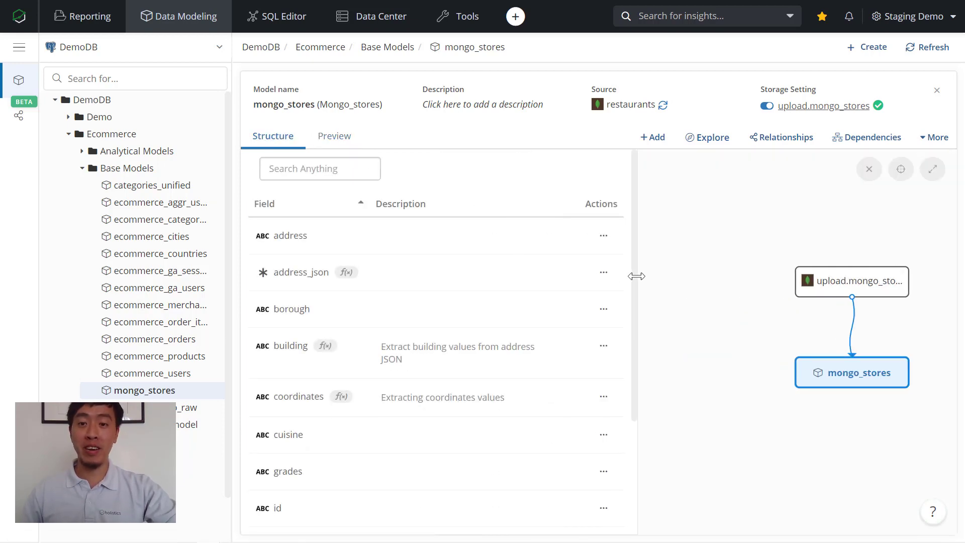
pyautogui.click(174, 356)
pyautogui.click(173, 390)
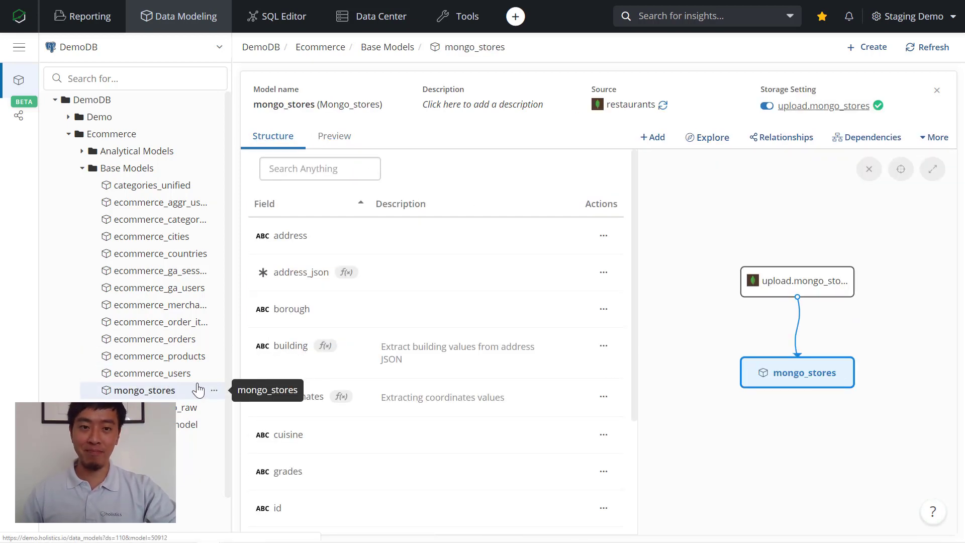
pyautogui.scroll(-3, 470, 392)
# Link restaurant_id to upload_mongo_raw.restaurant_id as 1 - n, then review relationships and Data Models.
pyautogui.click(586, 499)
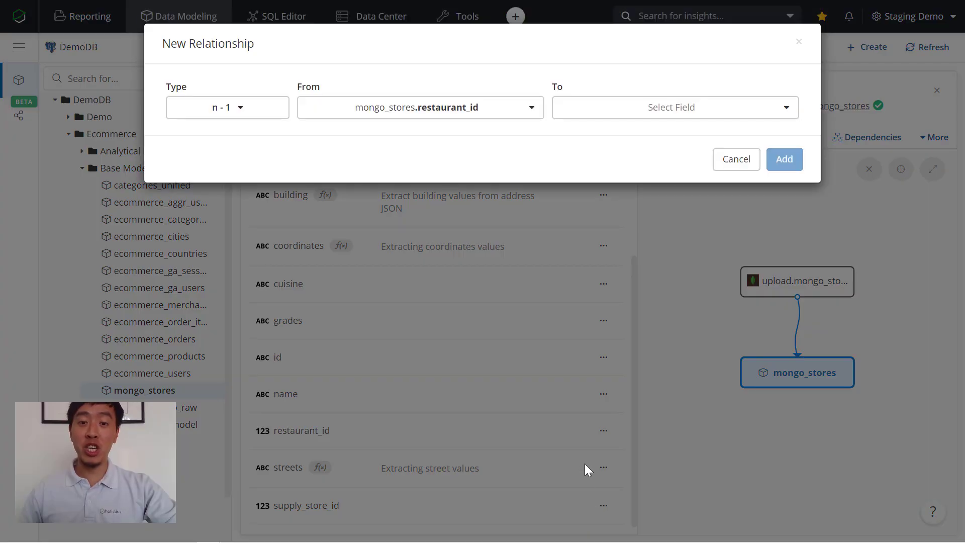
pyautogui.click(704, 114)
pyautogui.write('restaur')
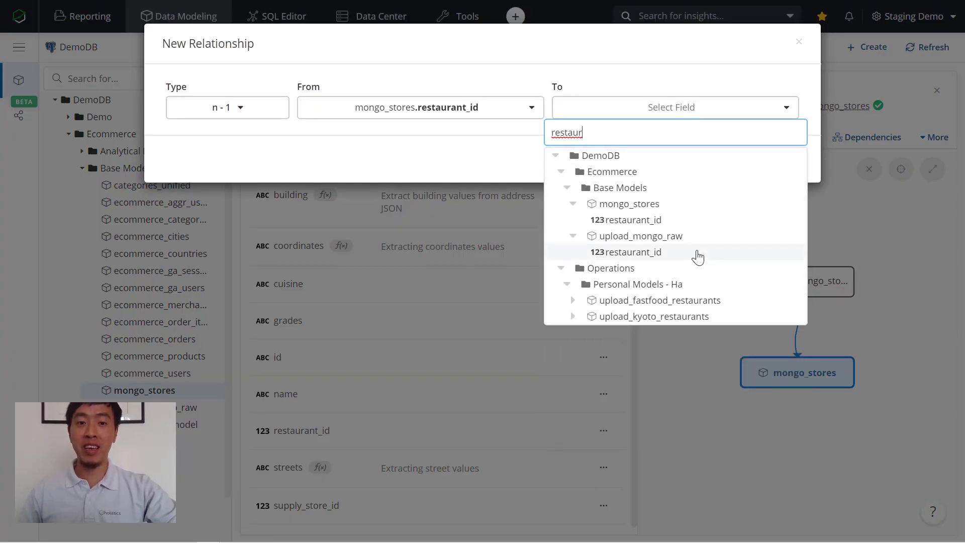
pyautogui.click(698, 253)
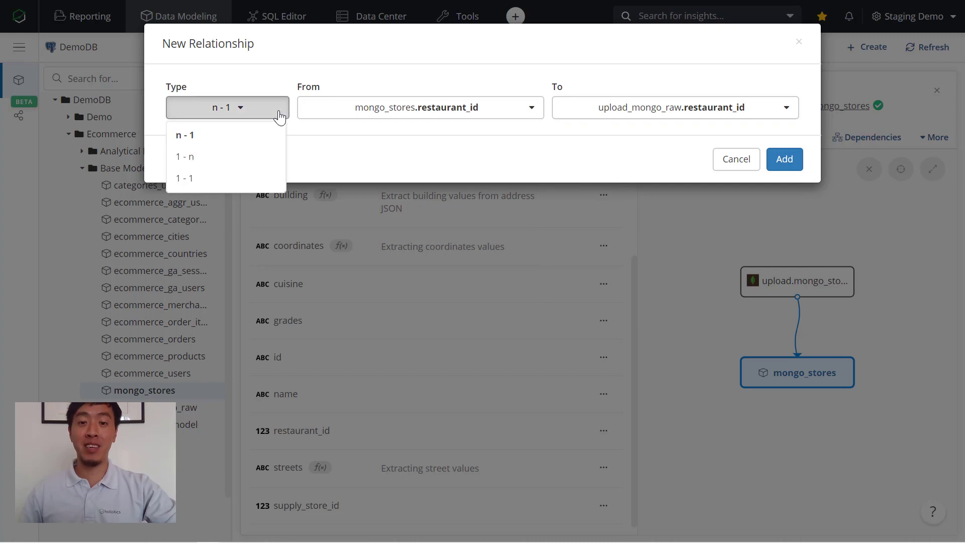
pyautogui.click(259, 157)
pyautogui.click(789, 164)
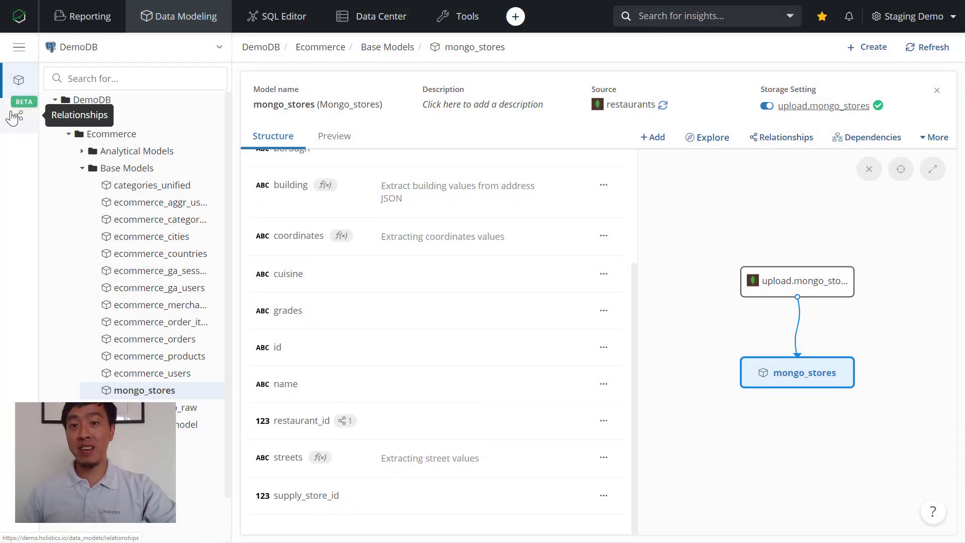
pyautogui.click(19, 115)
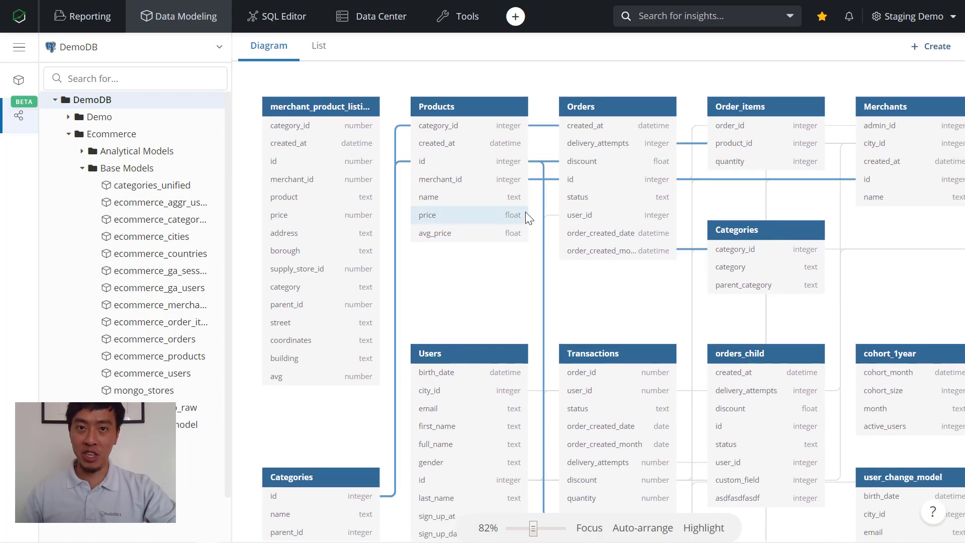
pyautogui.click(18, 81)
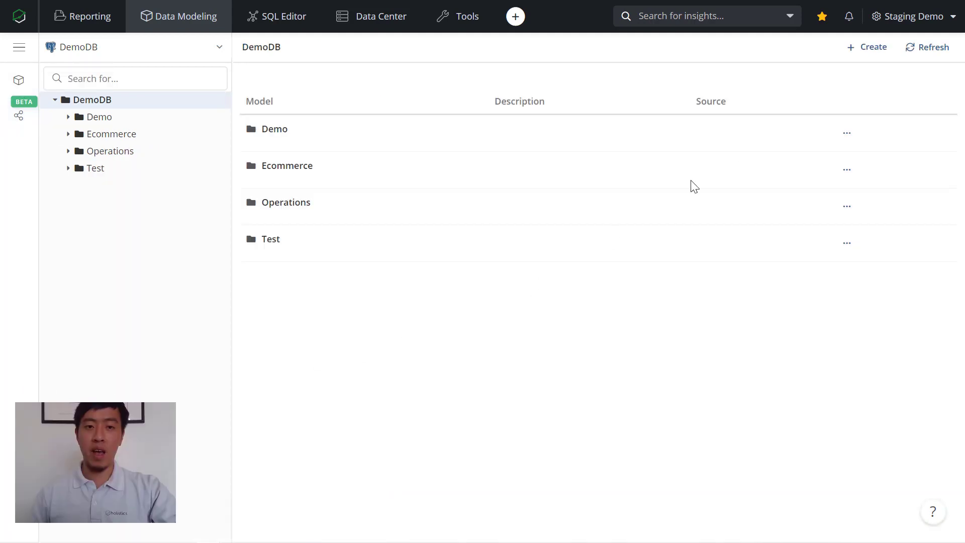
# Create data models from the ecommerce products, orders and merchants tables.
pyautogui.click(861, 58)
pyautogui.click(837, 123)
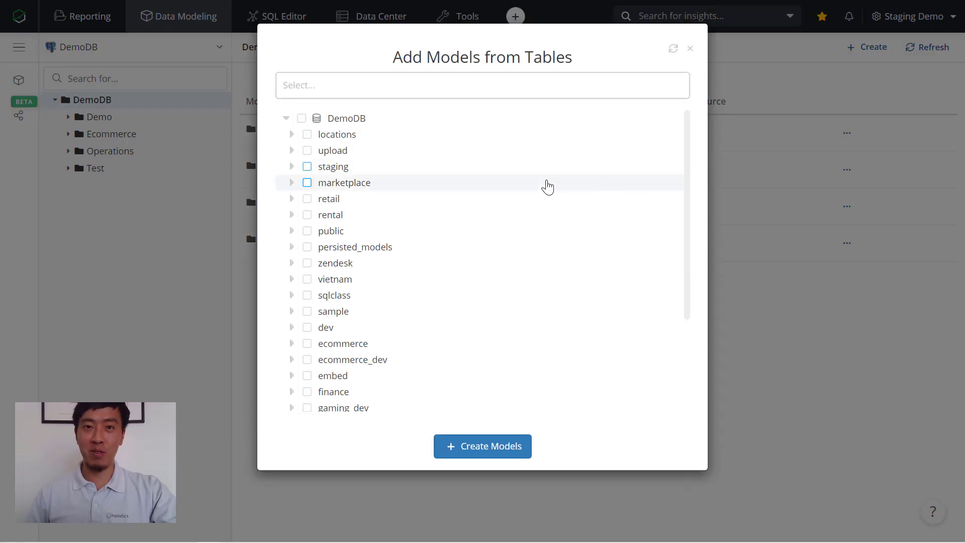
pyautogui.scroll(-2, 395, 237)
pyautogui.click(292, 245)
pyautogui.scroll(-2, 400, 274)
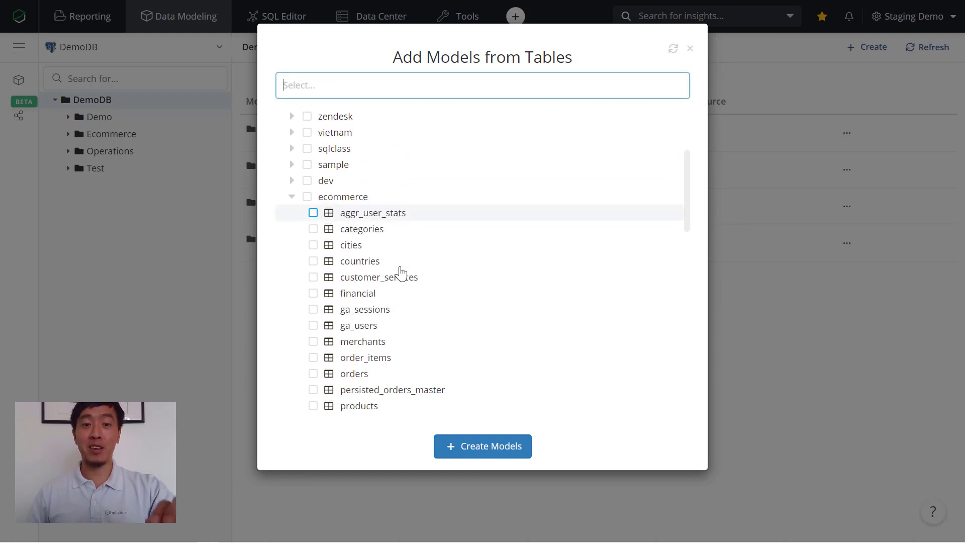
pyautogui.click(364, 351)
pyautogui.click(362, 320)
pyautogui.click(365, 287)
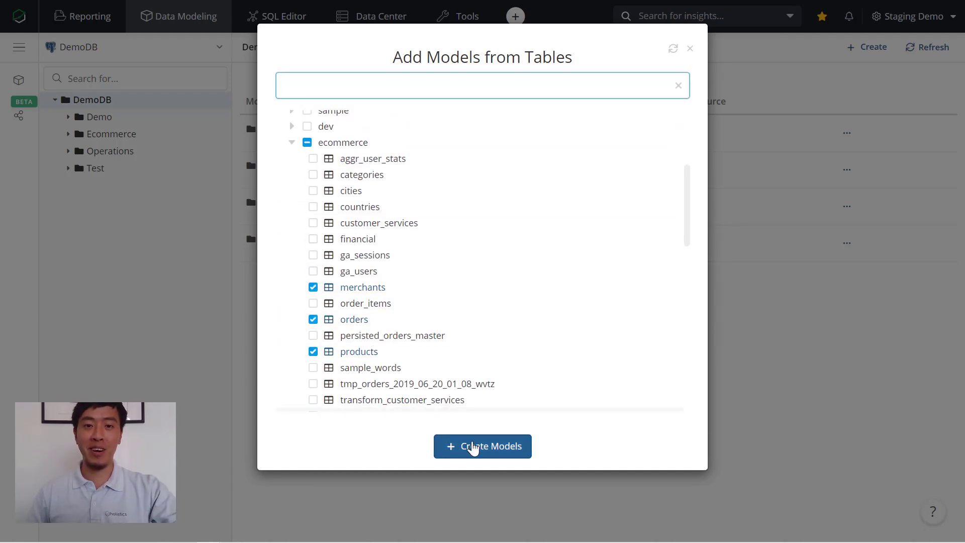
pyautogui.click(472, 446)
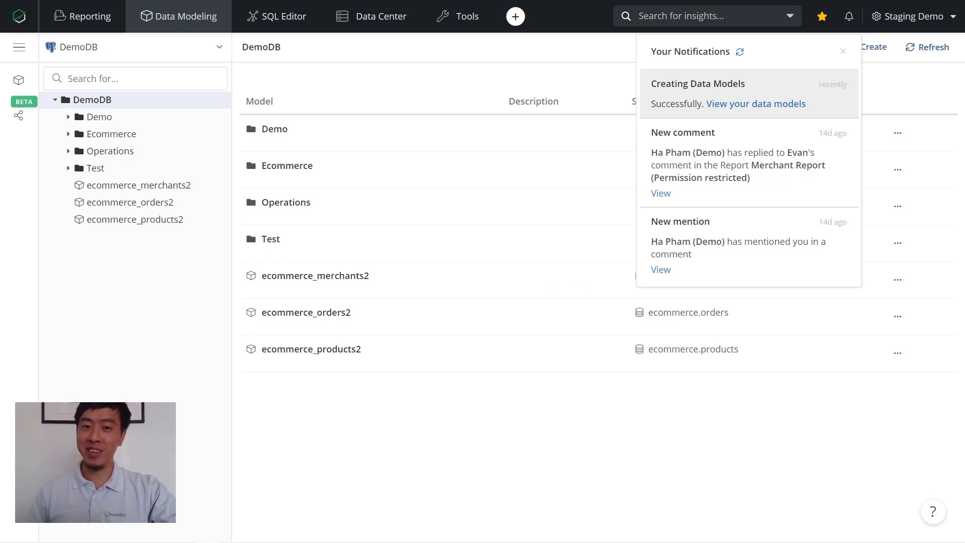
# Move ecommerce_merchants2 into the Base Models folder and return to mongo_stores.
pyautogui.click(843, 51)
pyautogui.click(138, 185)
pyautogui.moveTo(138, 185); pyautogui.dragTo(113, 135)
pyautogui.moveTo(151, 237); pyautogui.dragTo(127, 168)
pyautogui.click(144, 390)
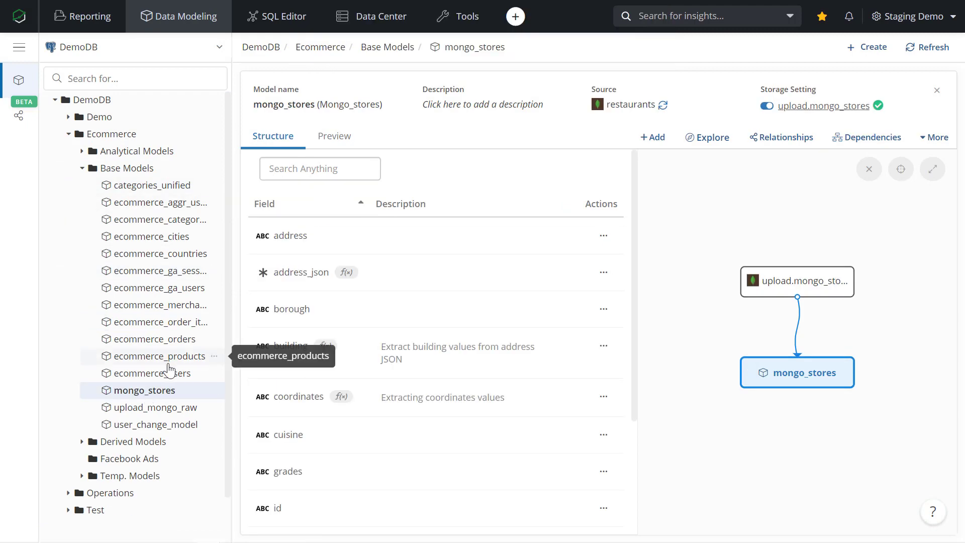
pyautogui.click(168, 363)
pyautogui.click(166, 394)
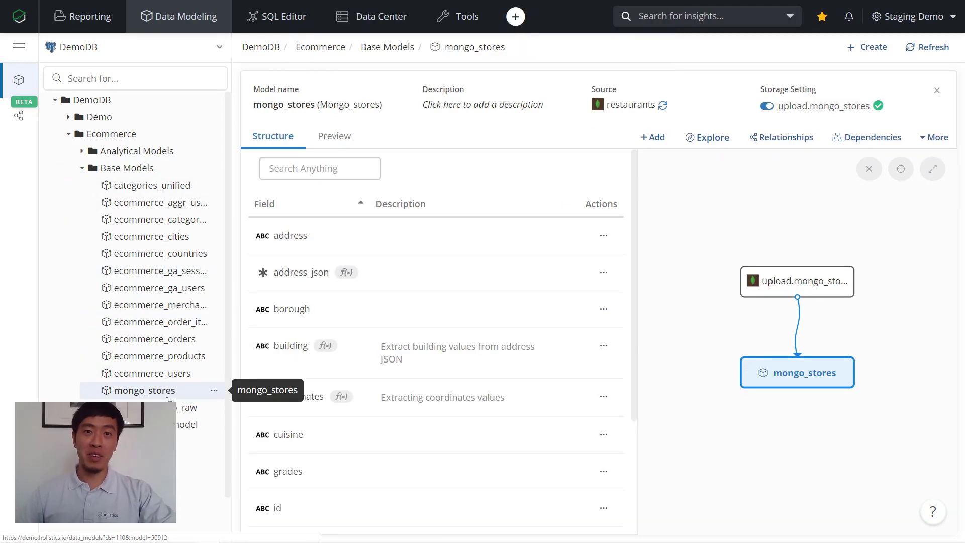
pyautogui.click(849, 53)
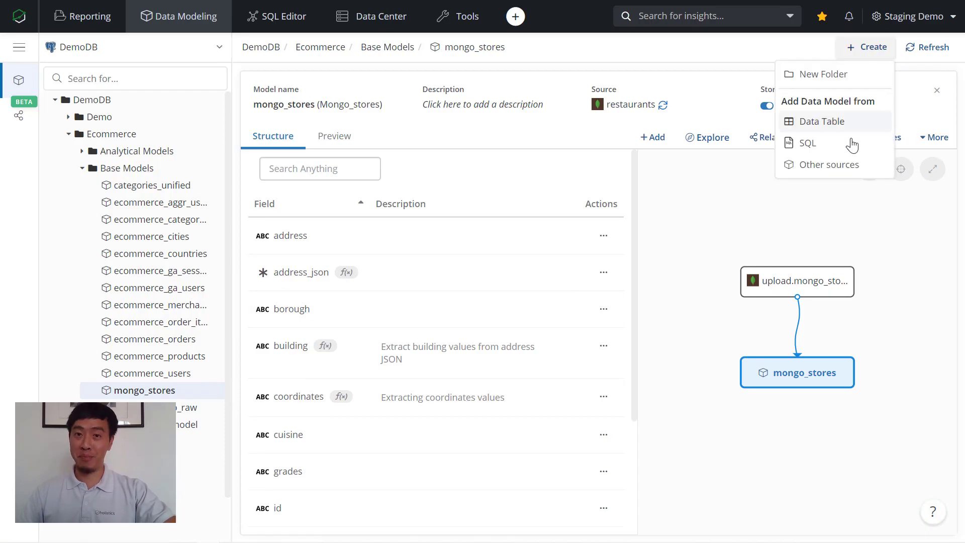
# Start a SQL model selecting category_id, created_at, id, merchant_id, name and price from ecommerce_products.
pyautogui.click(842, 143)
pyautogui.write('select')
pyautogui.click(113, 148)
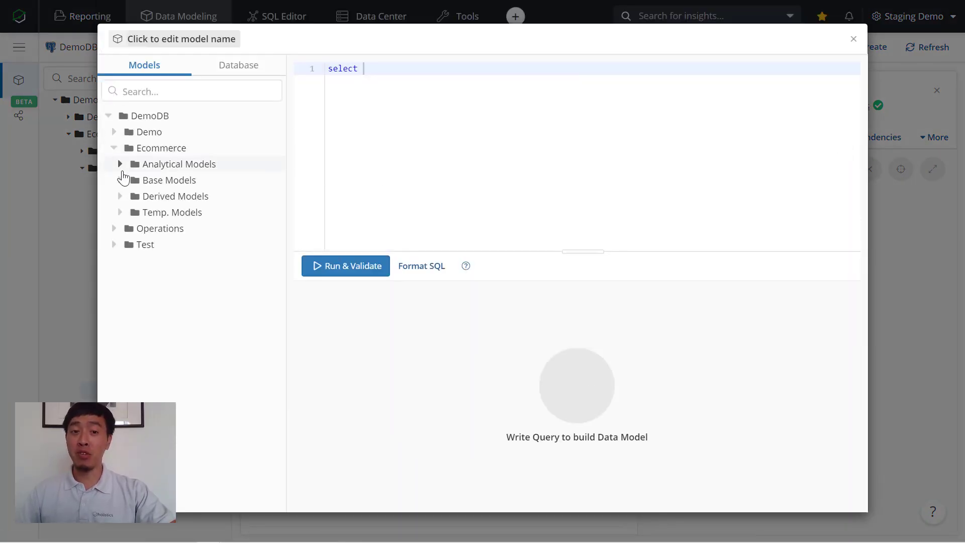
pyautogui.click(119, 180)
pyautogui.moveTo(194, 357); pyautogui.dragTo(367, 69)
pyautogui.press('Return')
pyautogui.press('Return')
pyautogui.click(178, 373)
pyautogui.click(177, 389)
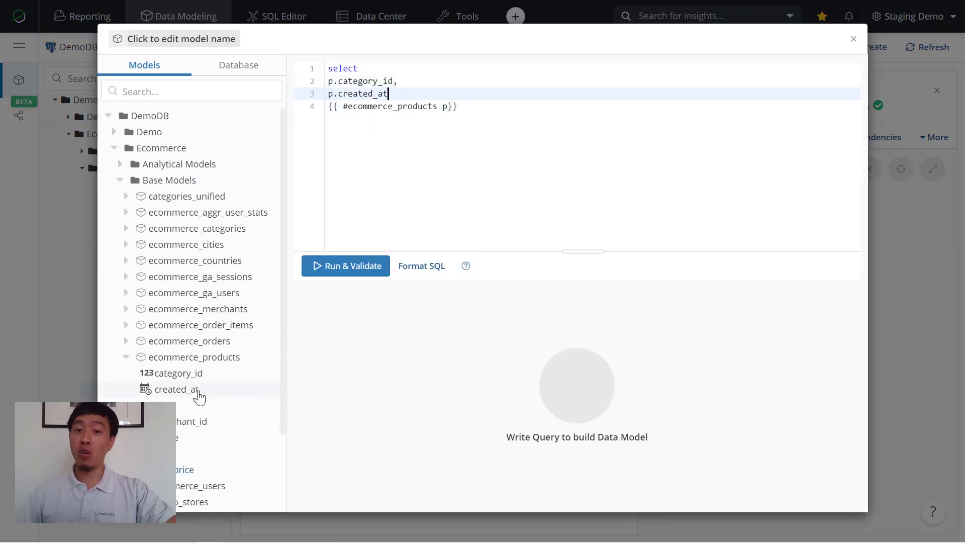
pyautogui.click(201, 405)
pyautogui.click(191, 421)
pyautogui.click(177, 438)
pyautogui.click(178, 455)
# Left join mongo_stores on p.merchant_id = s.supply_store_id.
pyautogui.write('from')
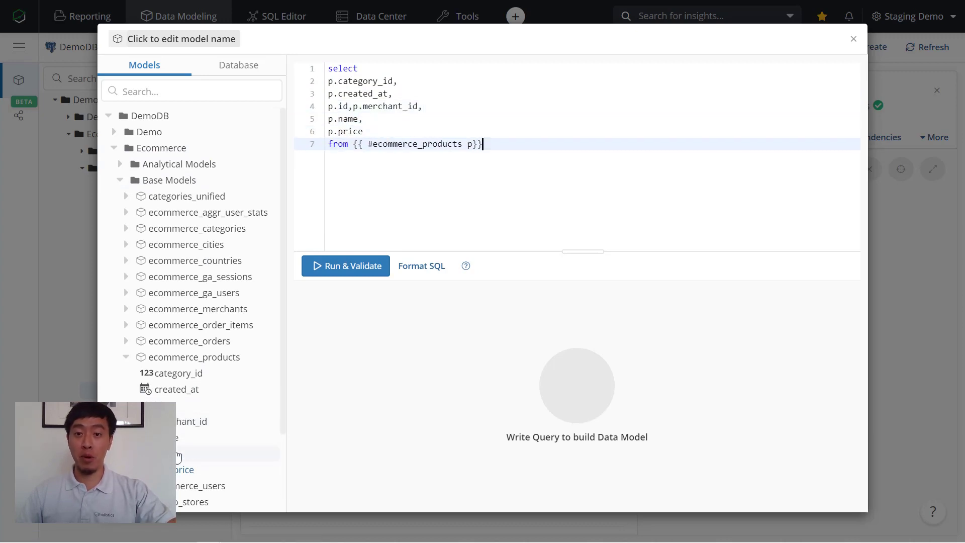
pyautogui.click(125, 358)
pyautogui.press('Return')
pyautogui.write('left join')
pyautogui.click(193, 389)
pyautogui.write('on p.merchant_id =')
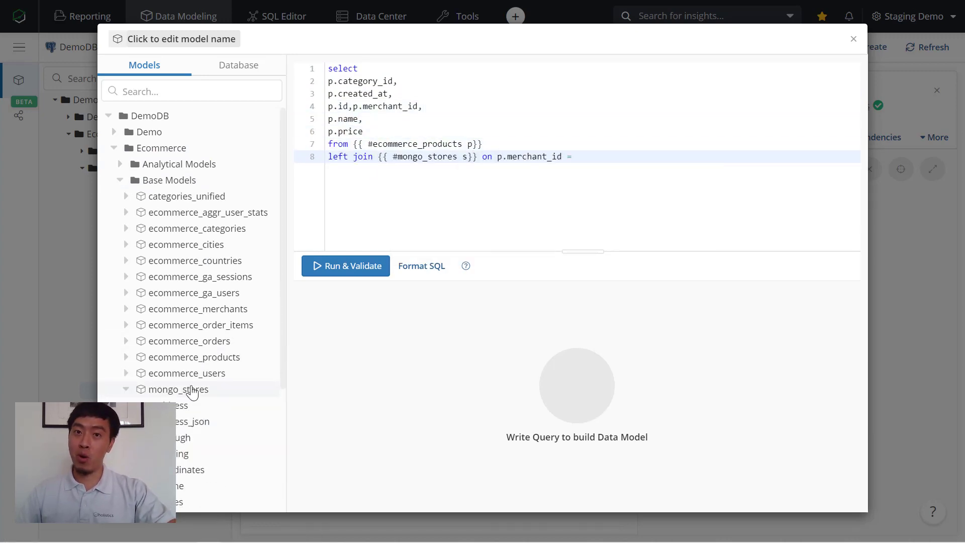
pyautogui.scroll(-3, 193, 392)
pyautogui.write('s.supply_store_id')
# Add mongo_stores' borough, building, coordinates, streets and name columns to the select list.
pyautogui.press('Up')
pyautogui.press('Up')
pyautogui.press('End')
pyautogui.write(',')
pyautogui.press('Return')
pyautogui.click(194, 289)
pyautogui.click(196, 304)
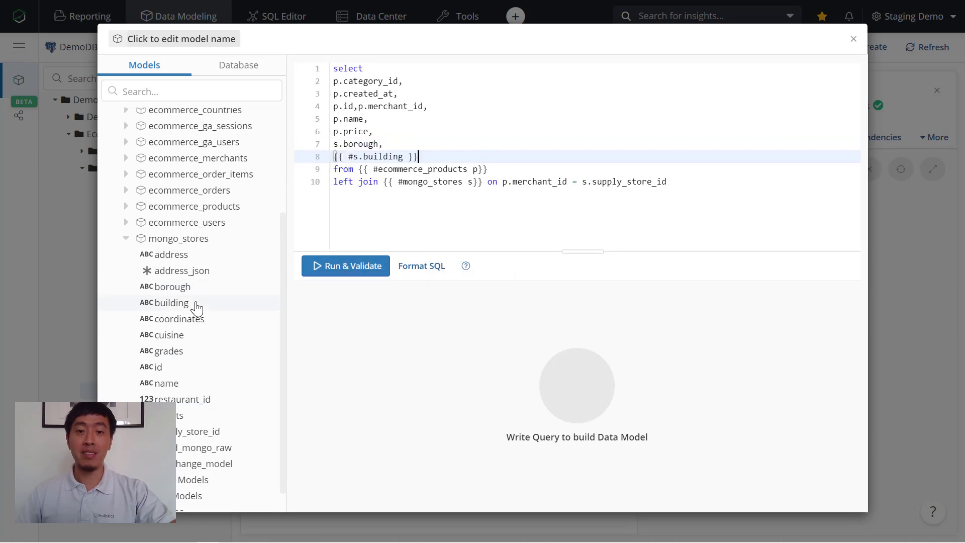
pyautogui.write(',')
pyautogui.press('Return')
pyautogui.click(191, 319)
pyautogui.write(',')
pyautogui.press('Return')
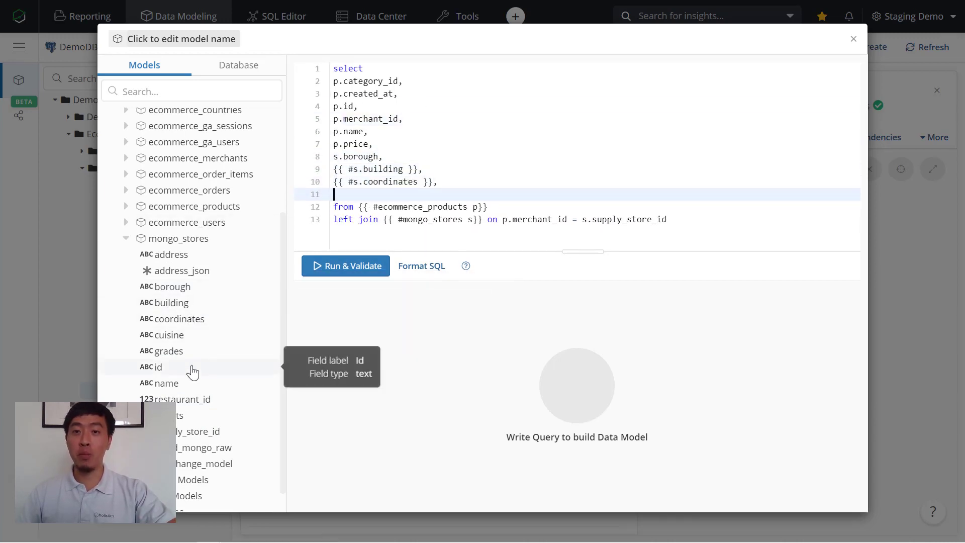
pyautogui.click(193, 415)
pyautogui.write(',')
pyautogui.press('Return')
pyautogui.click(195, 387)
# Run the query, then alias the joined columns as coordinates, streets and stores.
pyautogui.click(331, 277)
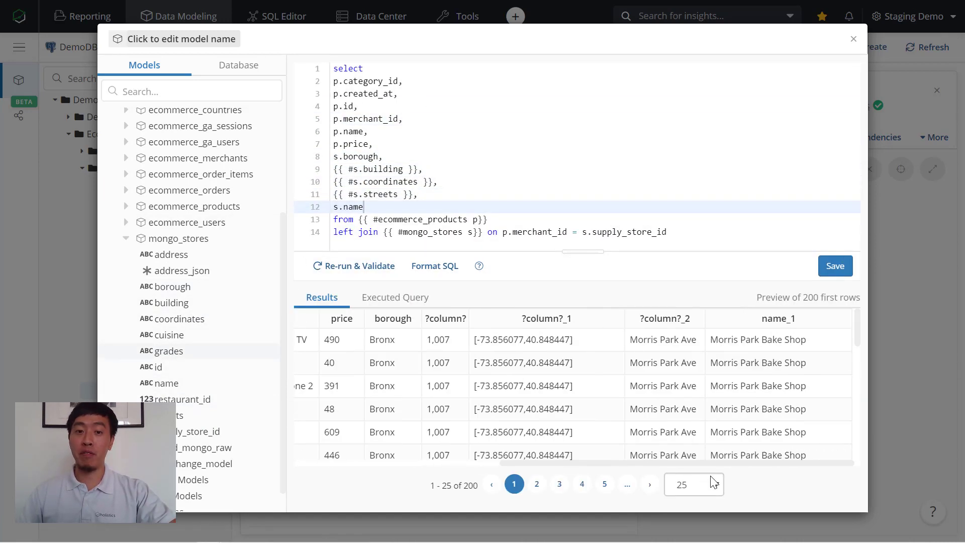
pyautogui.click(202, 39)
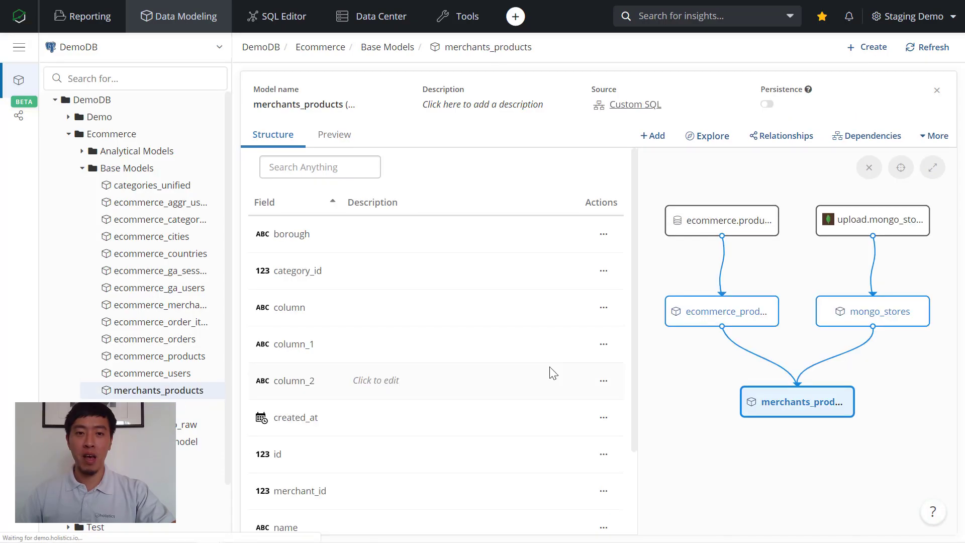
pyautogui.click(603, 307)
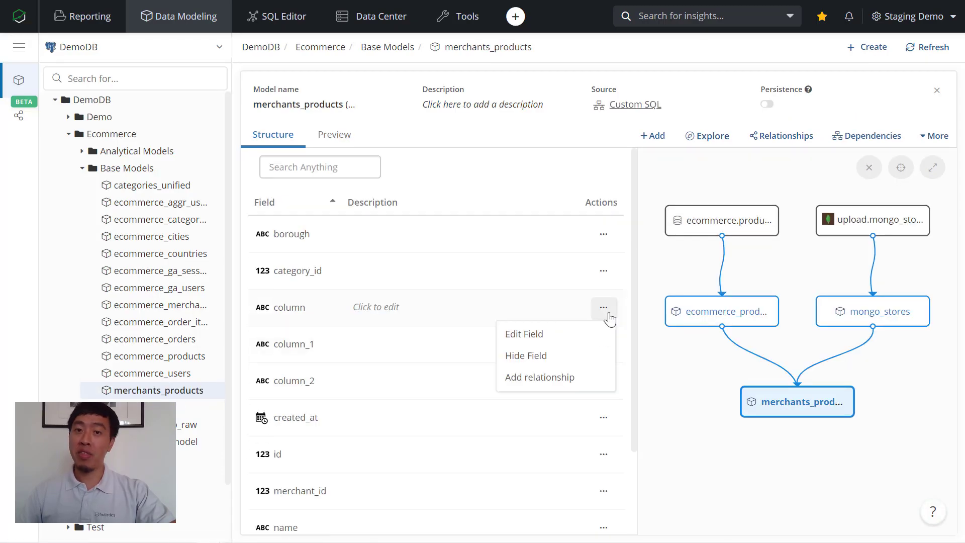
pyautogui.click(607, 309)
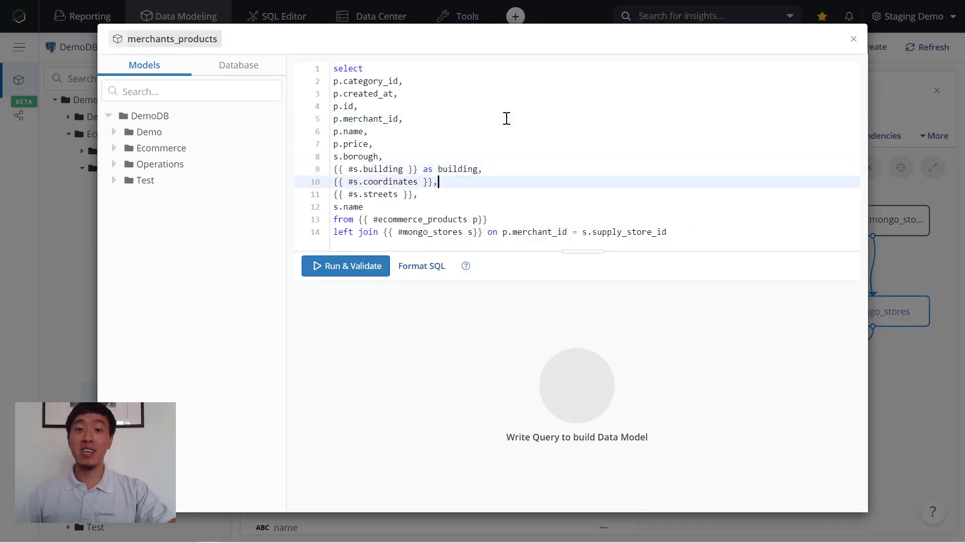
pyautogui.press('Left')
pyautogui.write('as coordinates')
pyautogui.press('Down')
pyautogui.press('Left')
pyautogui.write('as streets')
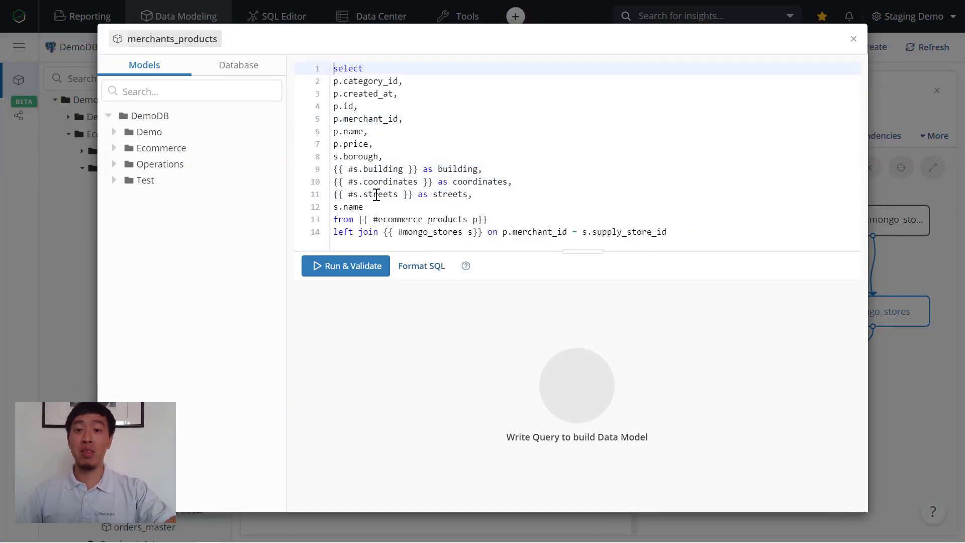
pyautogui.press('Down')
pyautogui.write('as stores')
# Rerun and validate the edited query, then save and confirm the model update.
pyautogui.click(357, 266)
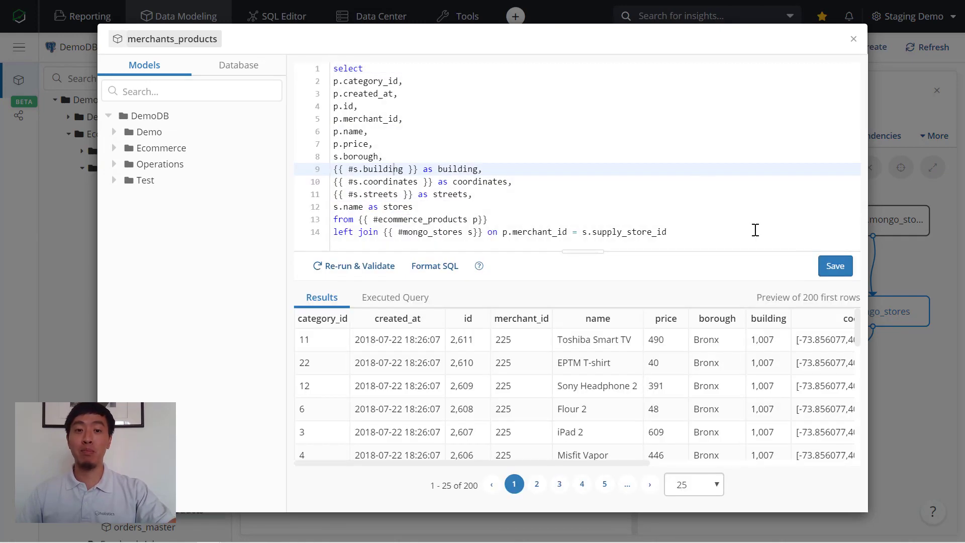
pyautogui.click(832, 266)
pyautogui.click(673, 295)
pyautogui.scroll(-2, 352, 347)
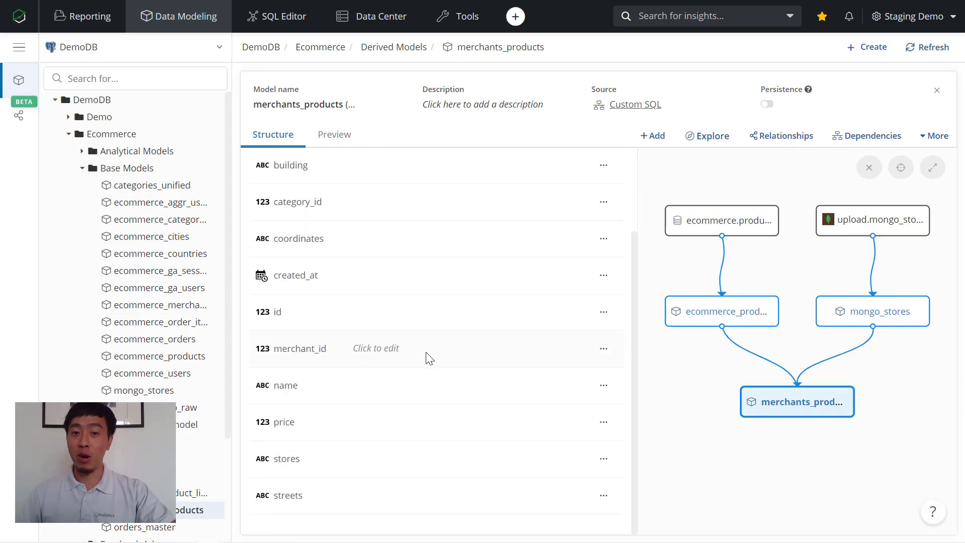
# Create an average_price measure with the formula avg of price.
pyautogui.scroll(2, 503, 322)
pyautogui.click(653, 135)
pyautogui.click(630, 189)
pyautogui.click(342, 119)
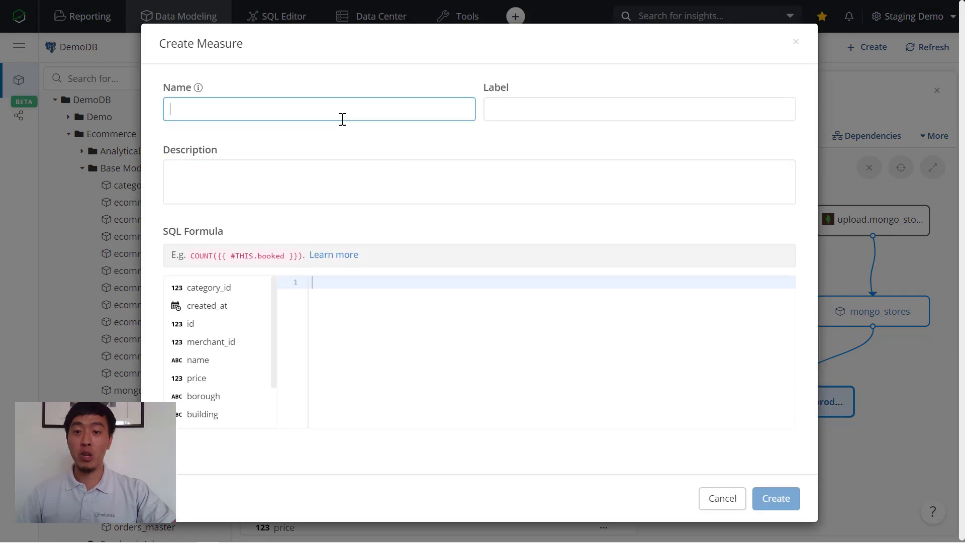
pyautogui.write('average_price')
pyautogui.click(464, 398)
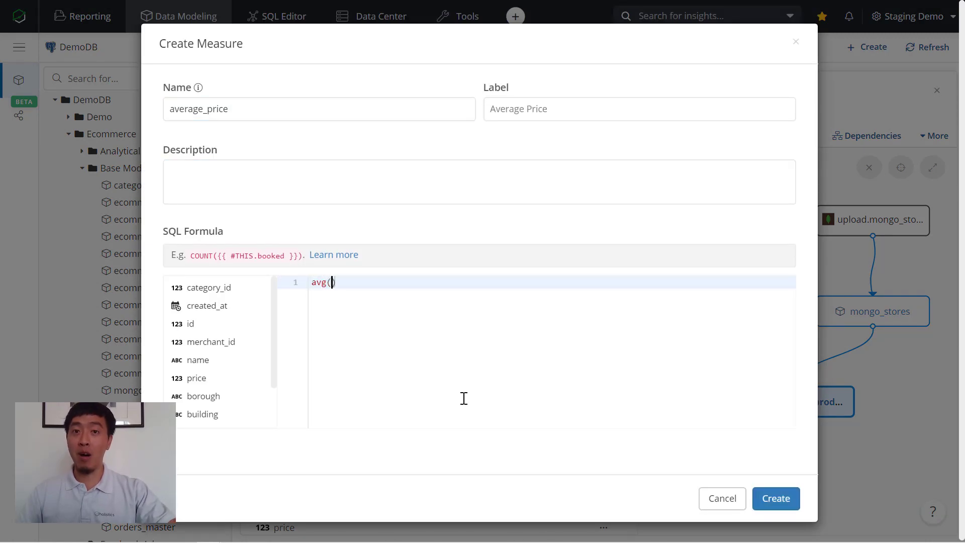
pyautogui.scroll(-2, 227, 338)
pyautogui.click(774, 499)
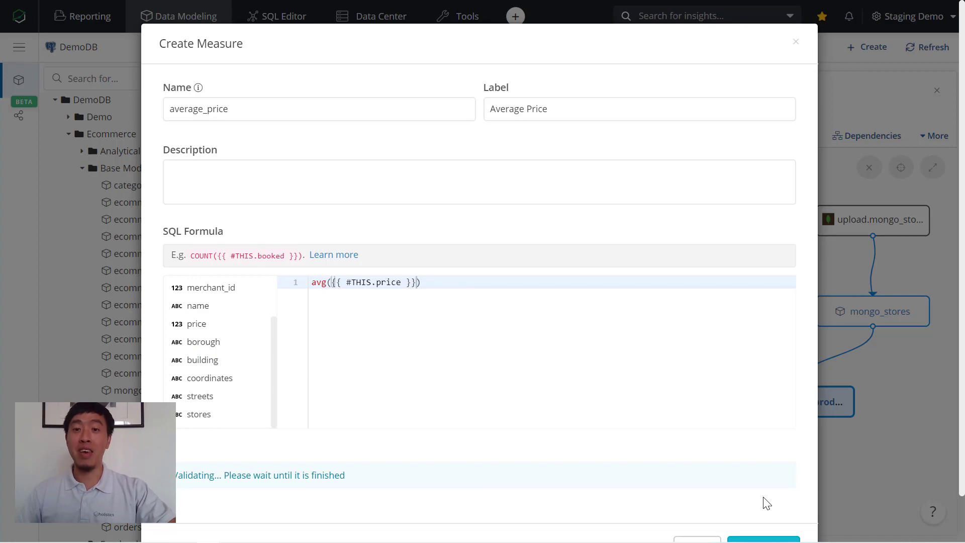
# Preview Average Price and confirm it returns 97.031.
pyautogui.scroll(-2, 405, 392)
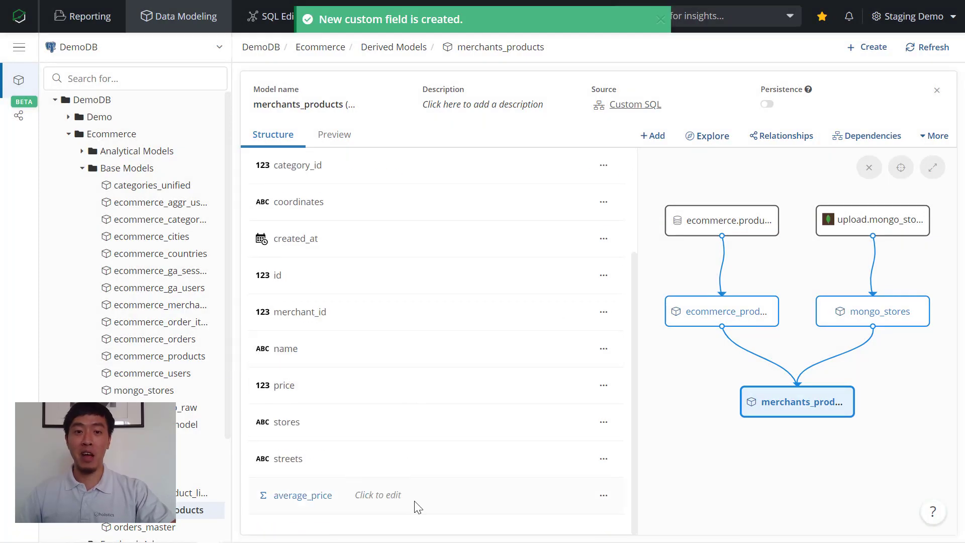
pyautogui.click(324, 135)
pyautogui.moveTo(302, 516); pyautogui.dragTo(503, 199)
pyautogui.click(491, 509)
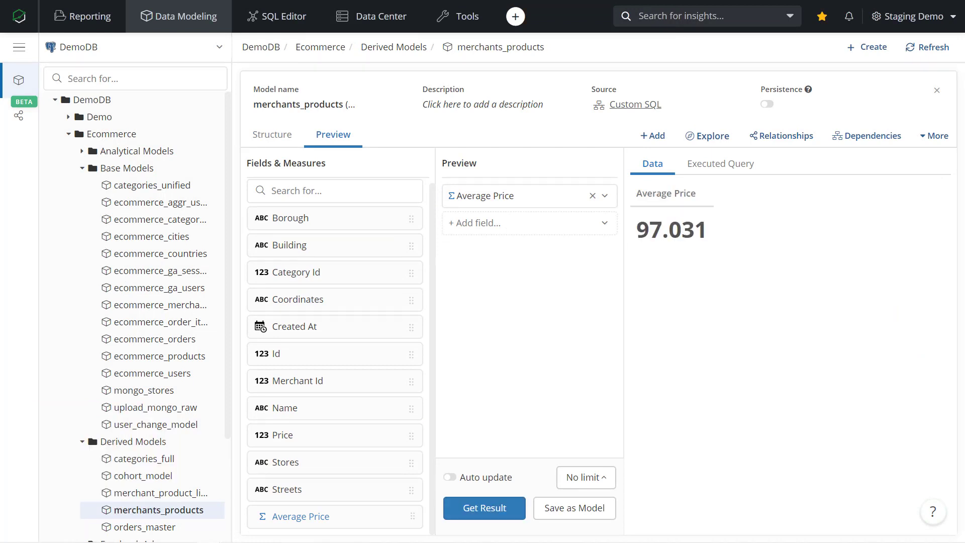
pyautogui.click(274, 136)
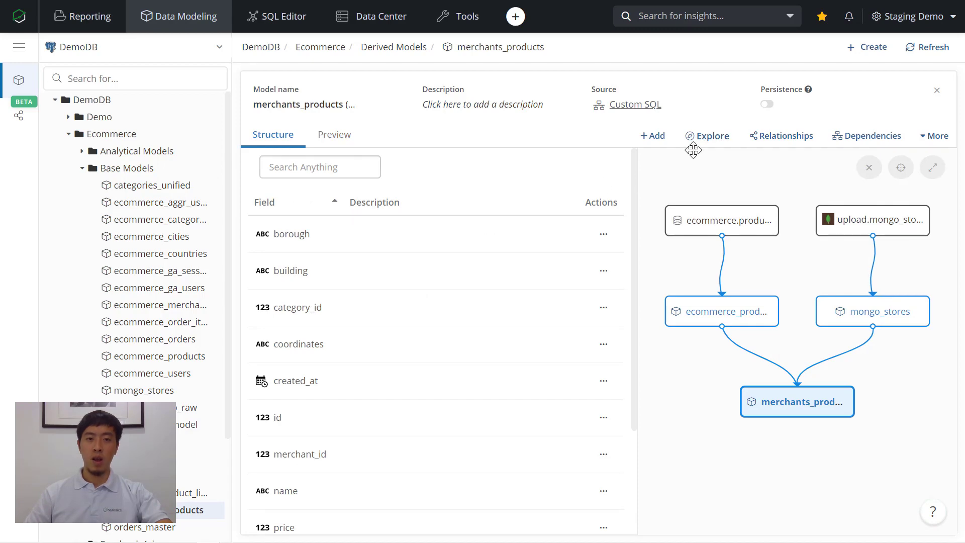
# Start a dataset with merchants_products, ecommerce_orders, ecommerce_users and ecommerce_categories.
pyautogui.click(709, 138)
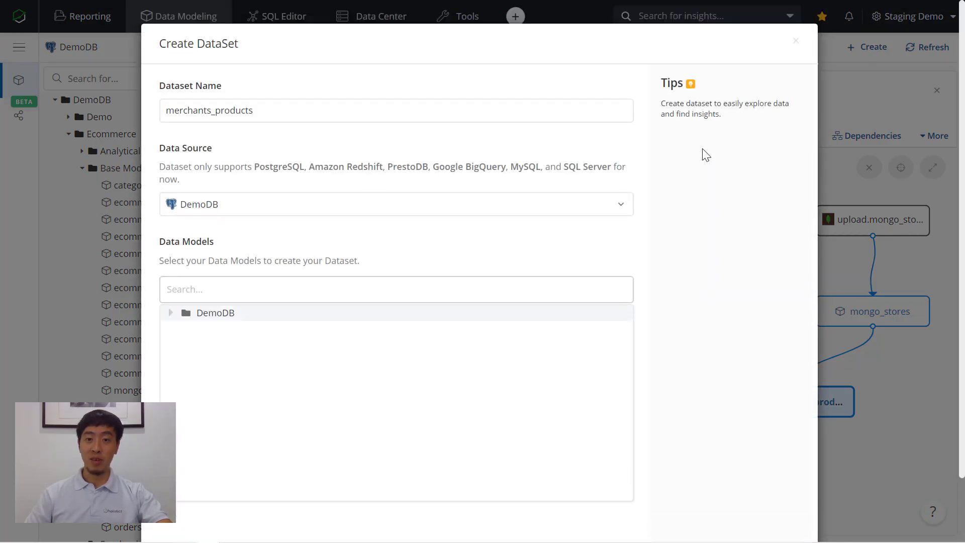
pyautogui.click(176, 271)
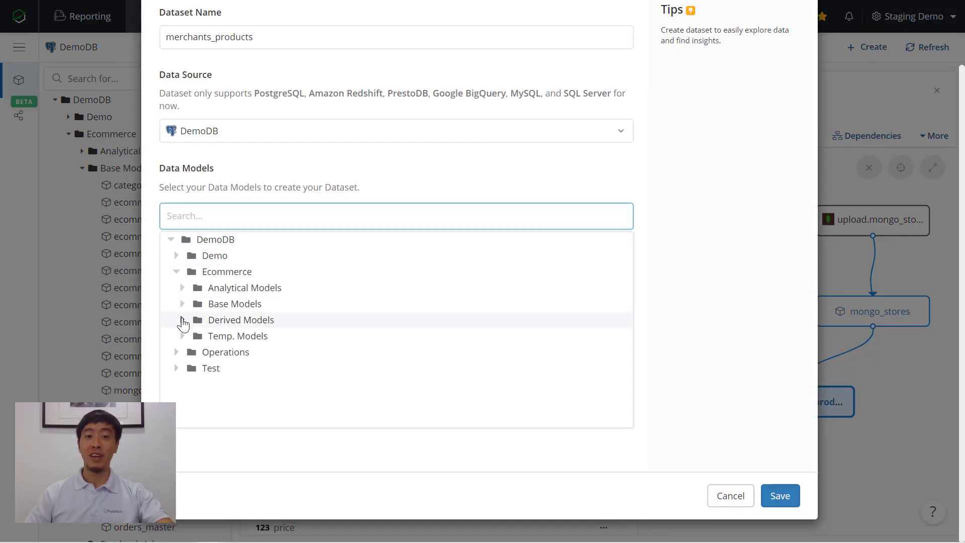
pyautogui.click(182, 319)
pyautogui.click(203, 384)
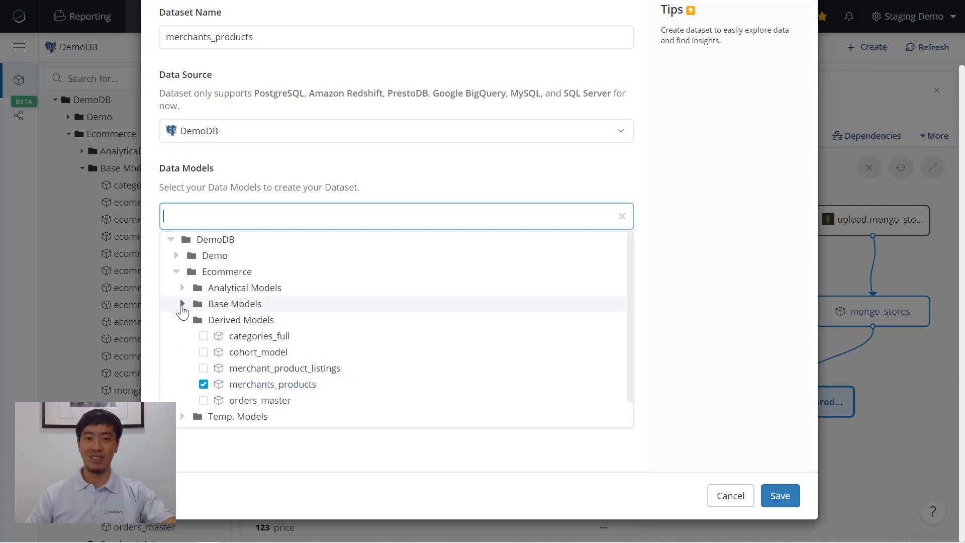
pyautogui.click(183, 305)
pyautogui.click(204, 351)
pyautogui.scroll(-2, 204, 352)
pyautogui.click(204, 396)
pyautogui.click(204, 364)
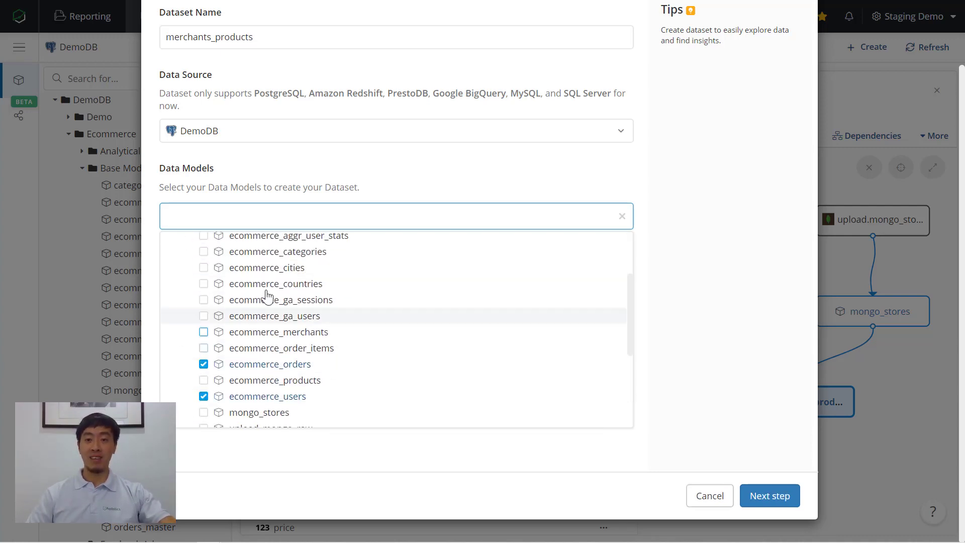
# Rename the dataset to merchants and save it.
pyautogui.click(281, 40)
pyautogui.press('BackSpace')
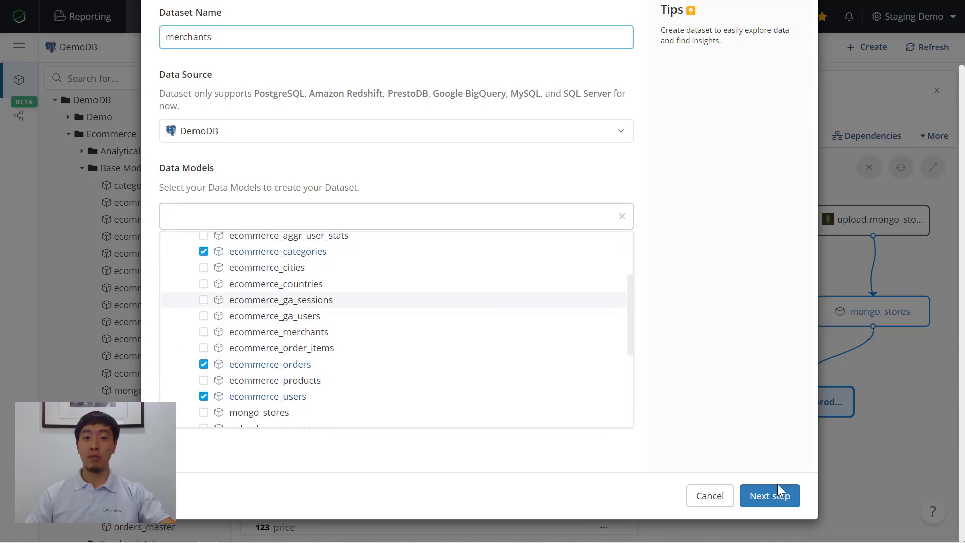
pyautogui.click(769, 495)
pyautogui.click(774, 493)
pyautogui.click(279, 123)
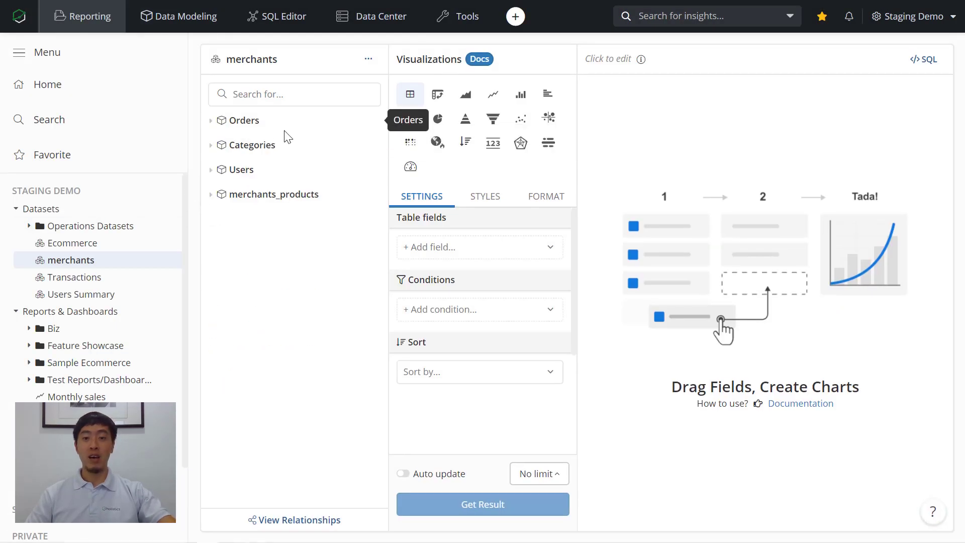
# Build a column chart of Average Price by category Name and run it.
pyautogui.click(548, 94)
pyautogui.click(254, 197)
pyautogui.click(245, 151)
pyautogui.moveTo(246, 193); pyautogui.dragTo(435, 252)
pyautogui.scroll(-2, 292, 375)
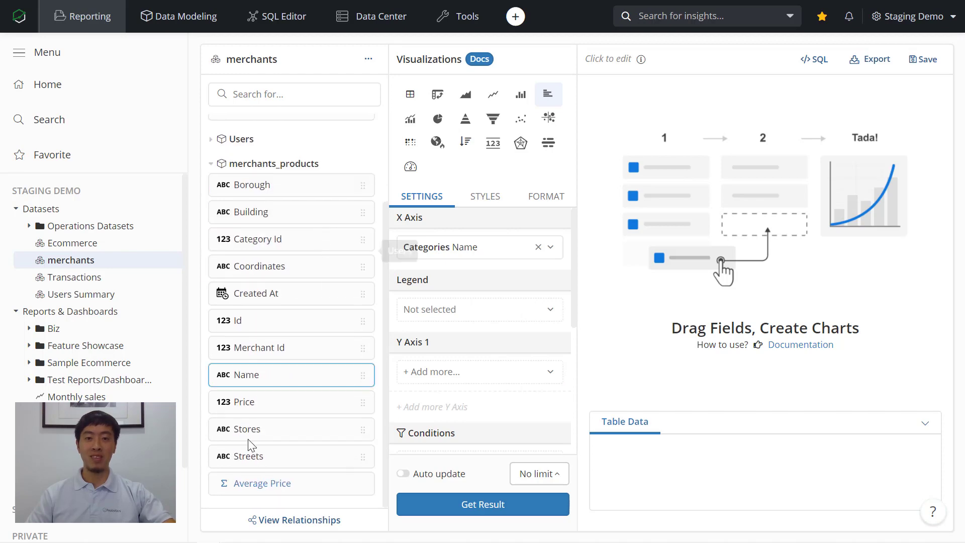
pyautogui.moveTo(262, 483); pyautogui.dragTo(449, 384)
pyautogui.click(521, 94)
pyautogui.click(483, 504)
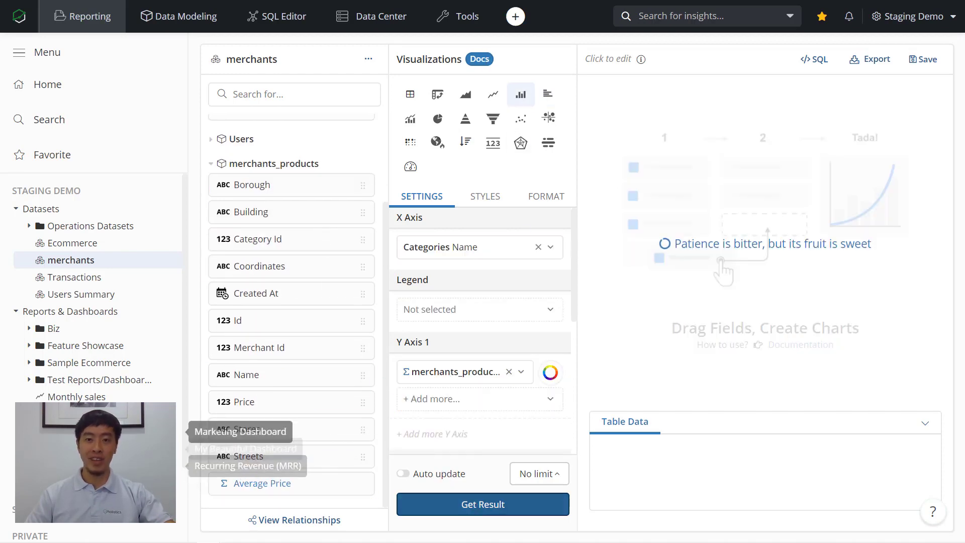
# Save the chart as report 'Average Price by Category' on My Beautiful Dashboard.
pyautogui.click(924, 65)
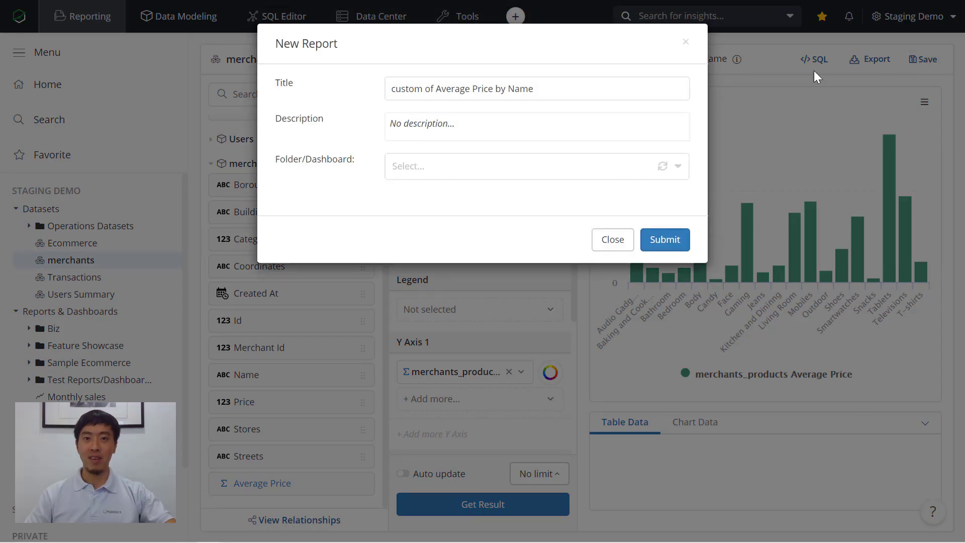
pyautogui.click(564, 89)
pyautogui.press('BackSpace')
pyautogui.press('BackSpace')
pyautogui.click(435, 88)
pyautogui.hotkey('ctrl', 'BackSpace')
pyautogui.hotkey('ctrl', 'BackSpace')
pyautogui.click(478, 166)
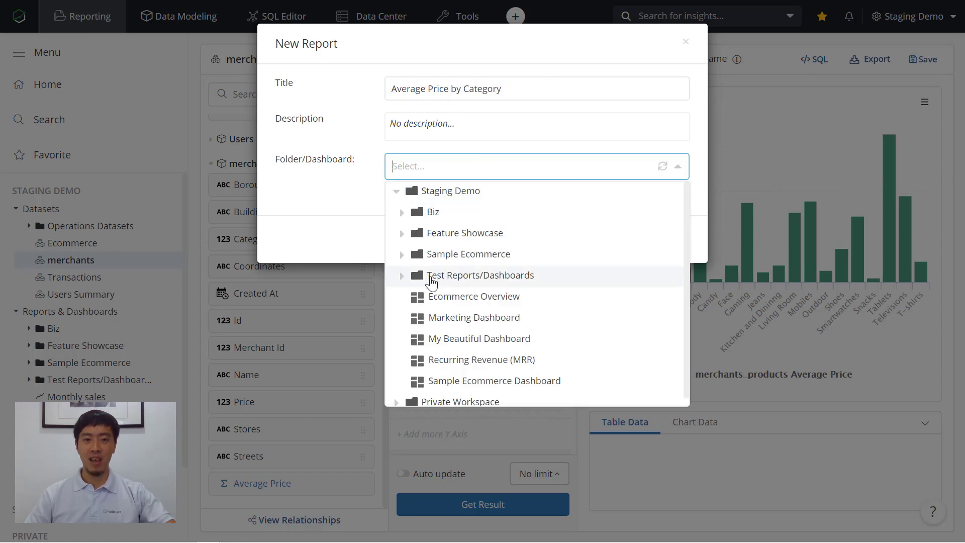
pyautogui.click(412, 338)
pyautogui.press('Return')
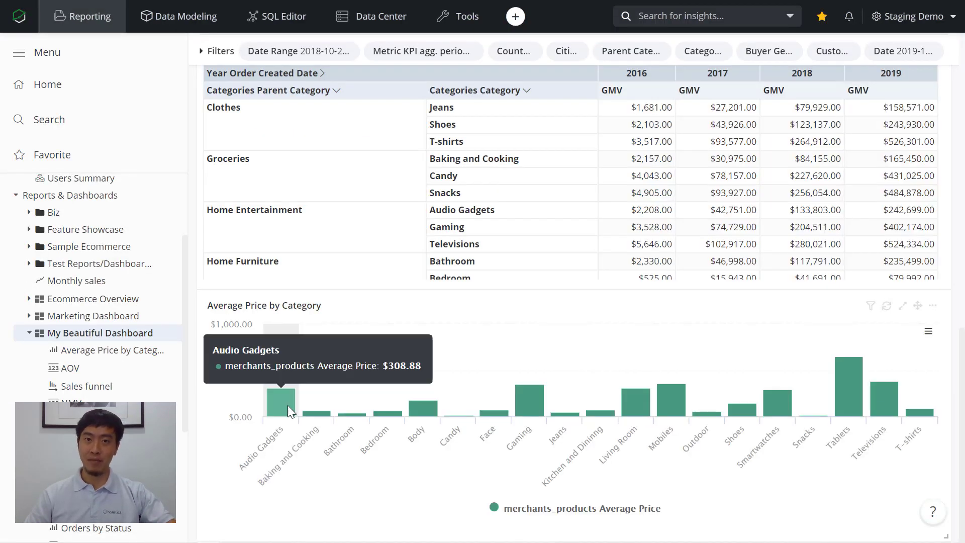
# Go to the holistics.io homepage through the help menu.
pyautogui.scroll(15, 268, 409)
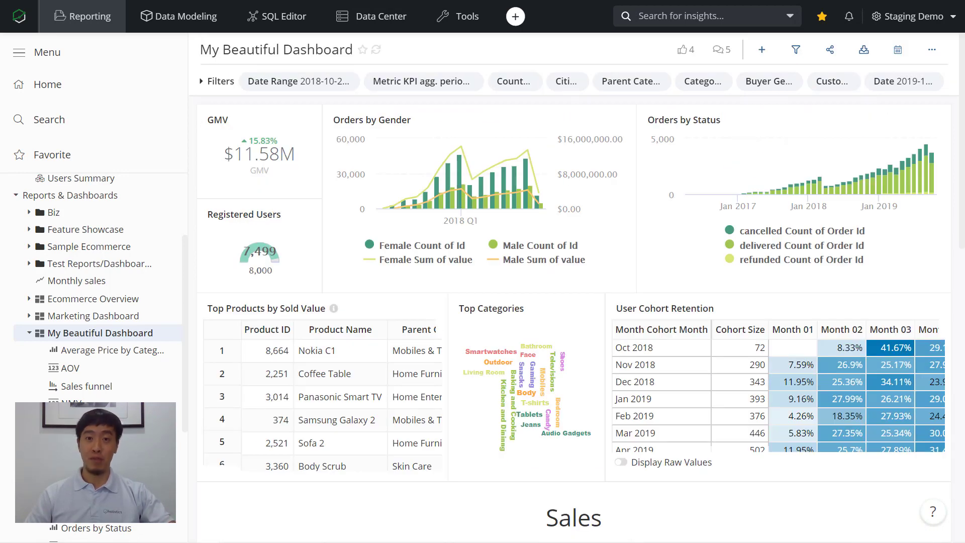
pyautogui.click(934, 518)
pyautogui.click(858, 451)
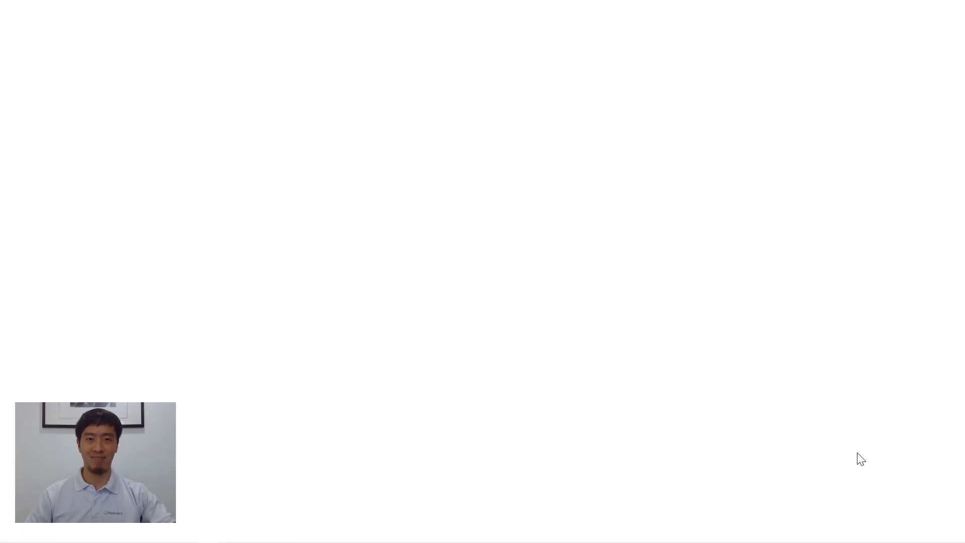